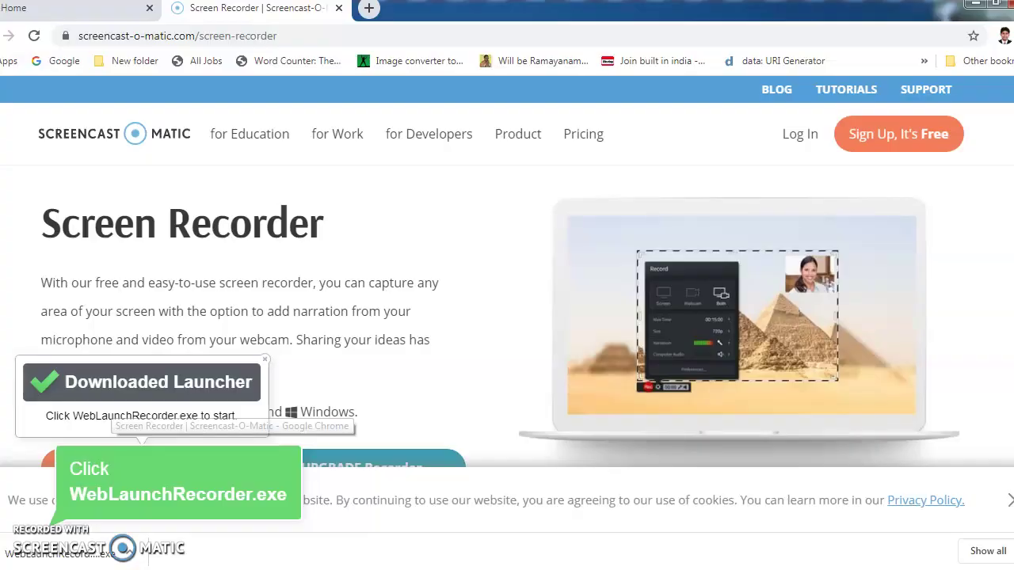
Switch to the SuccessFactors home page and look through the list of available modules.
{"action": "left_click", "coordinate": [63, 7]}
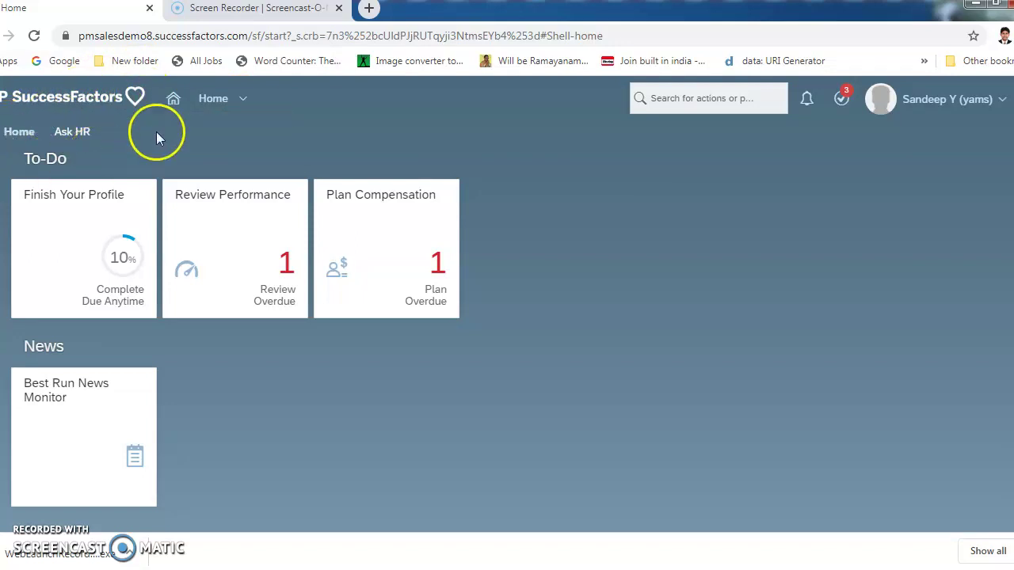
{"action": "left_click", "coordinate": [243, 102]}
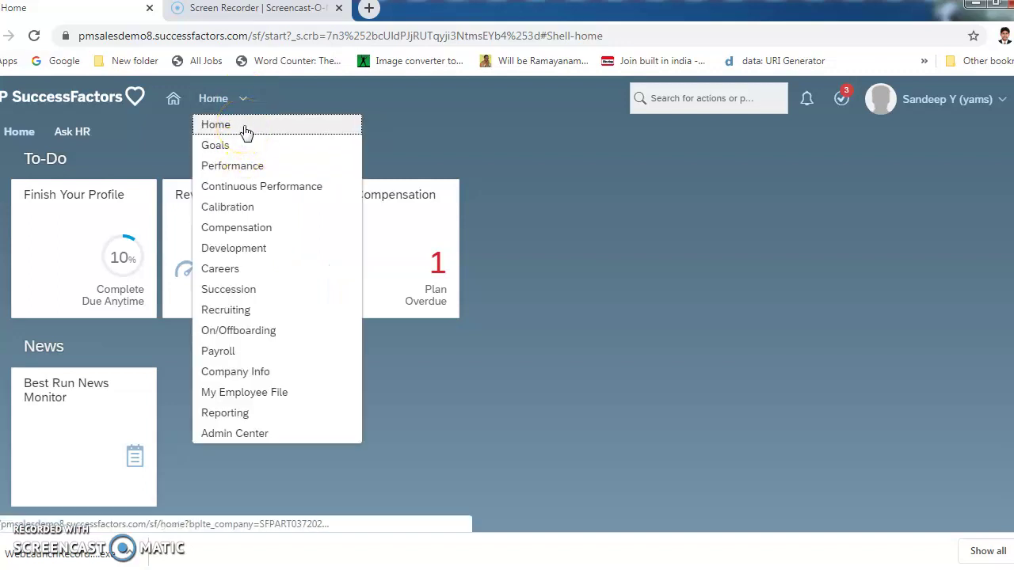
{"action": "left_click", "coordinate": [244, 151]}
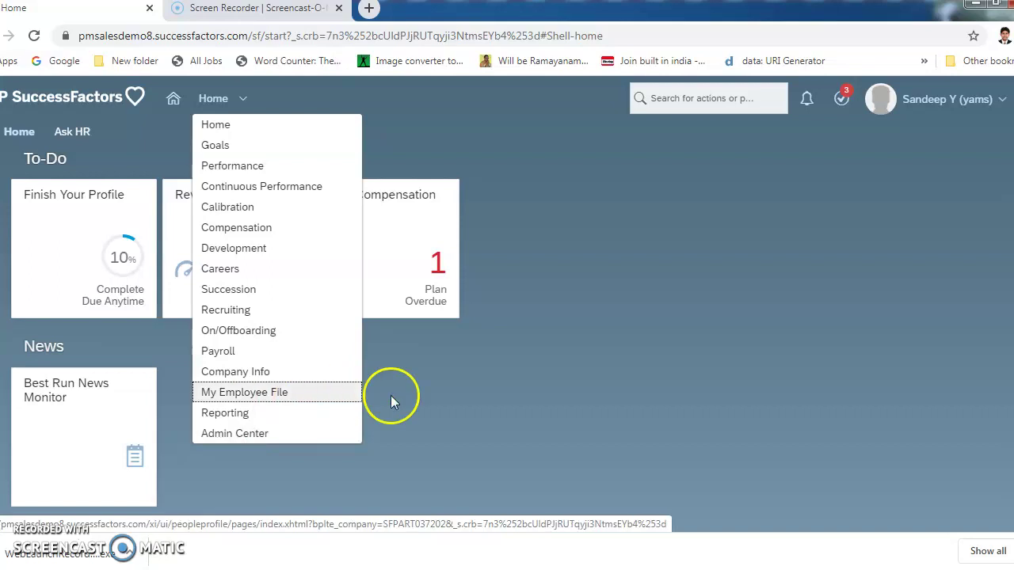
{"action": "left_click", "coordinate": [431, 414]}
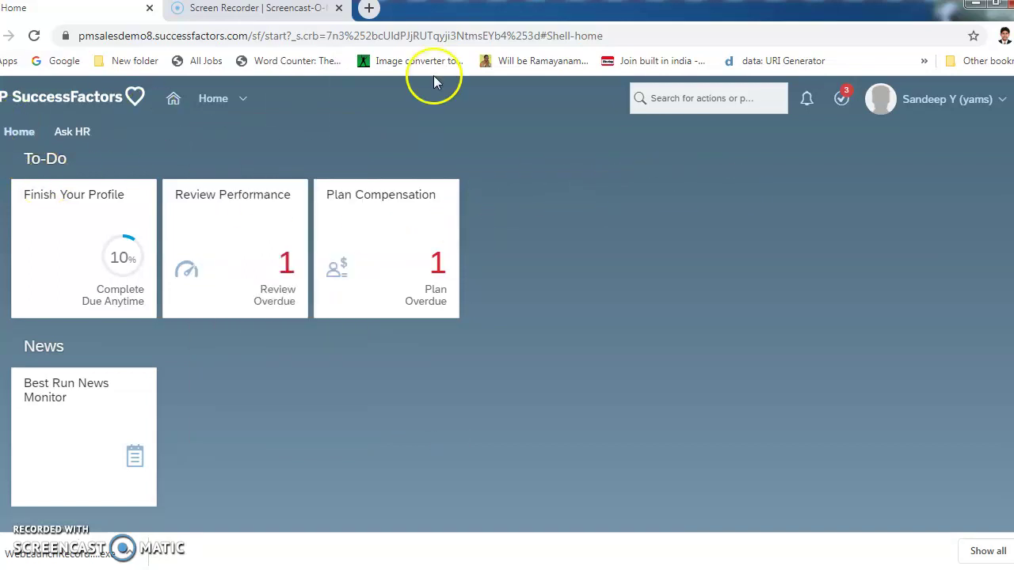
Search the actions for "manage organi" and open Manage Organization, Pay and Job Structures.
{"action": "left_click", "coordinate": [693, 97]}
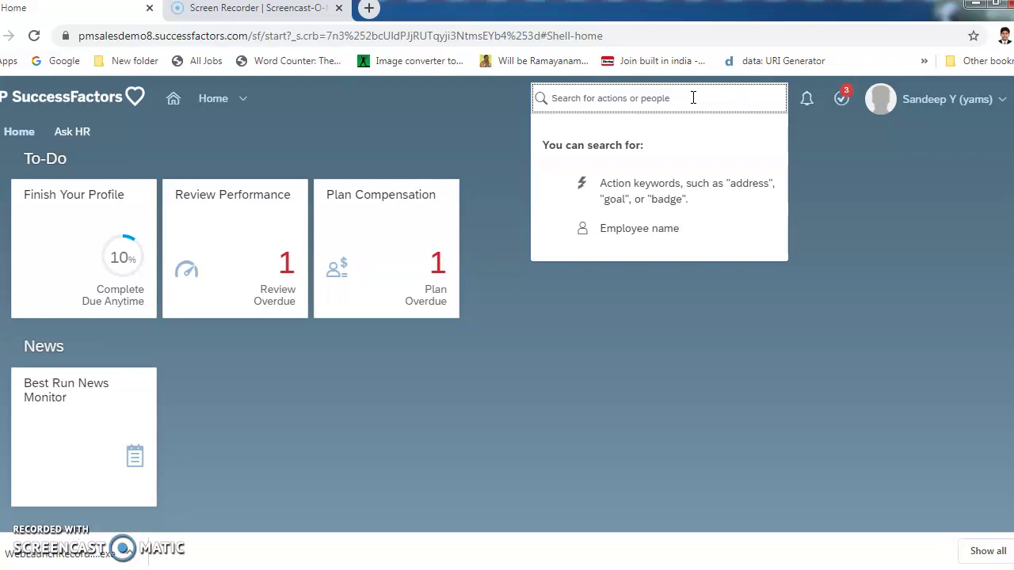
{"action": "type", "text": "manag"}
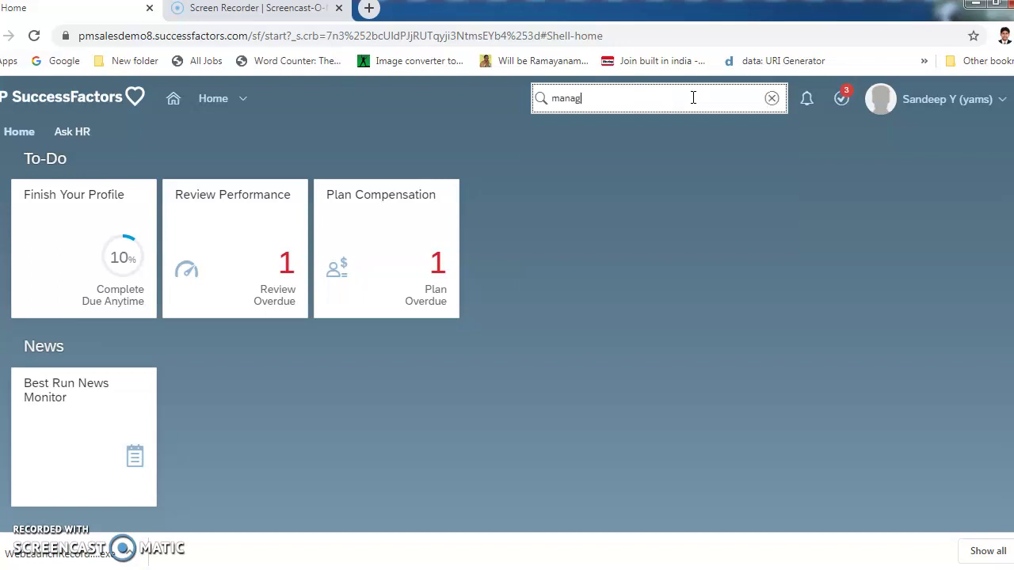
{"action": "type", "text": "e organisa"}
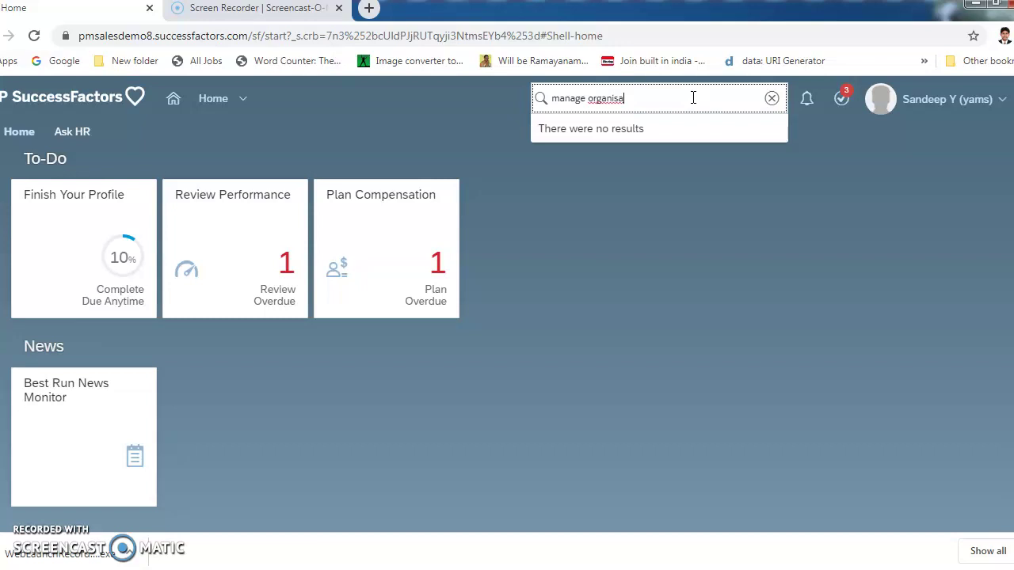
{"action": "key", "text": "BackSpace"}
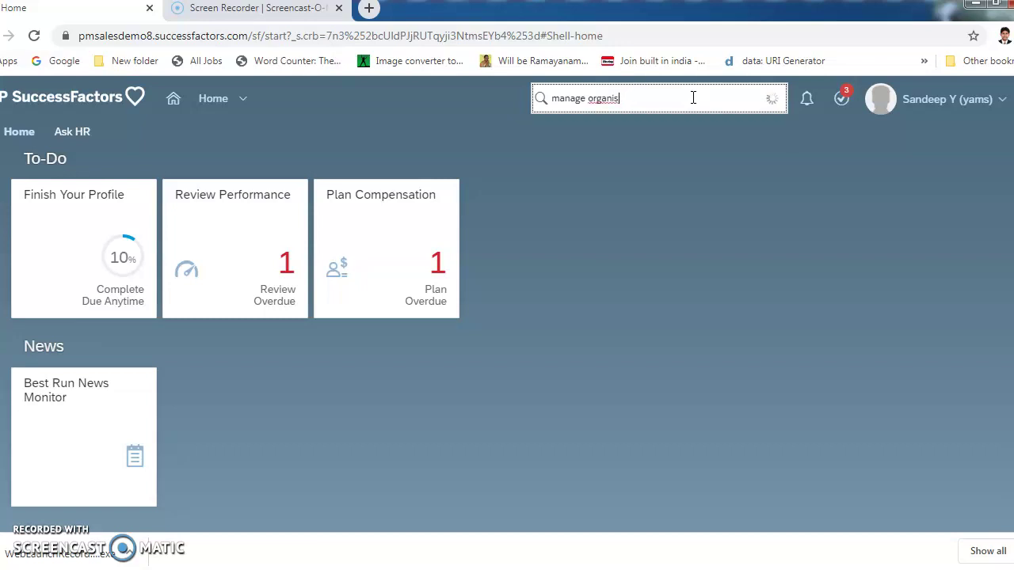
{"action": "key", "text": "BackSpace"}
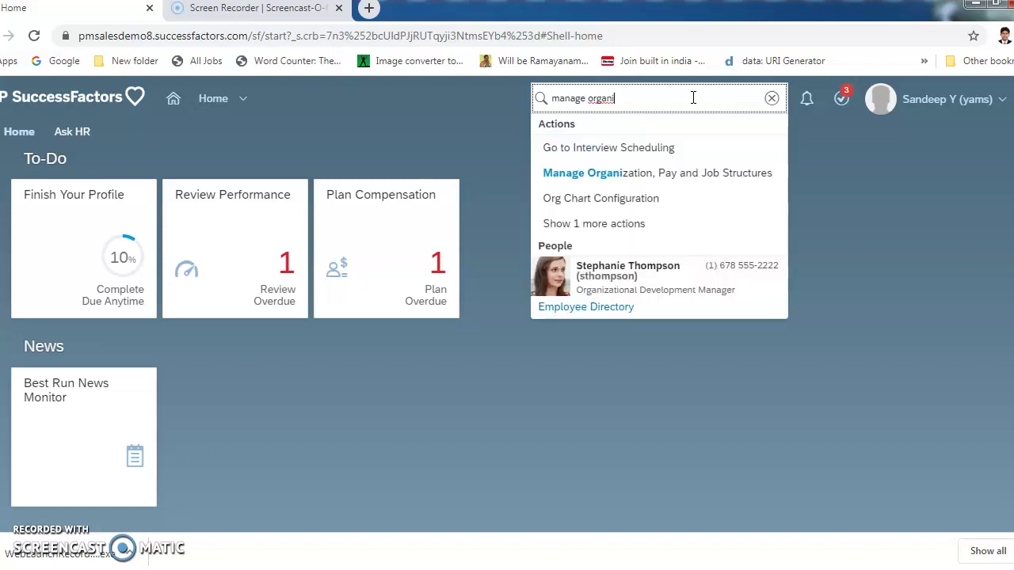
{"action": "left_click", "coordinate": [680, 187]}
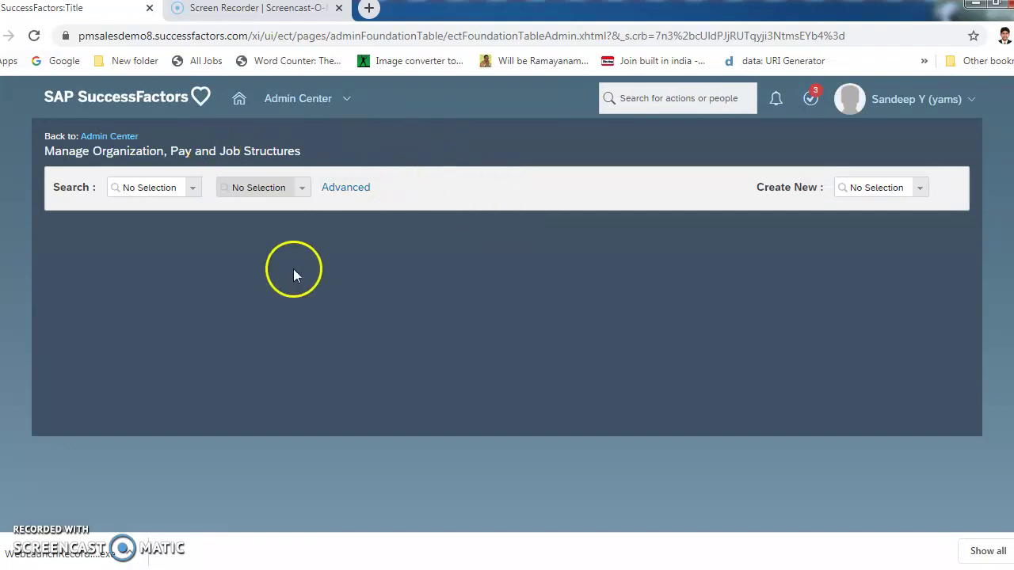
Examine the full list of object types that can be created in the organization, pay and job structures.
{"action": "left_click", "coordinate": [921, 196]}
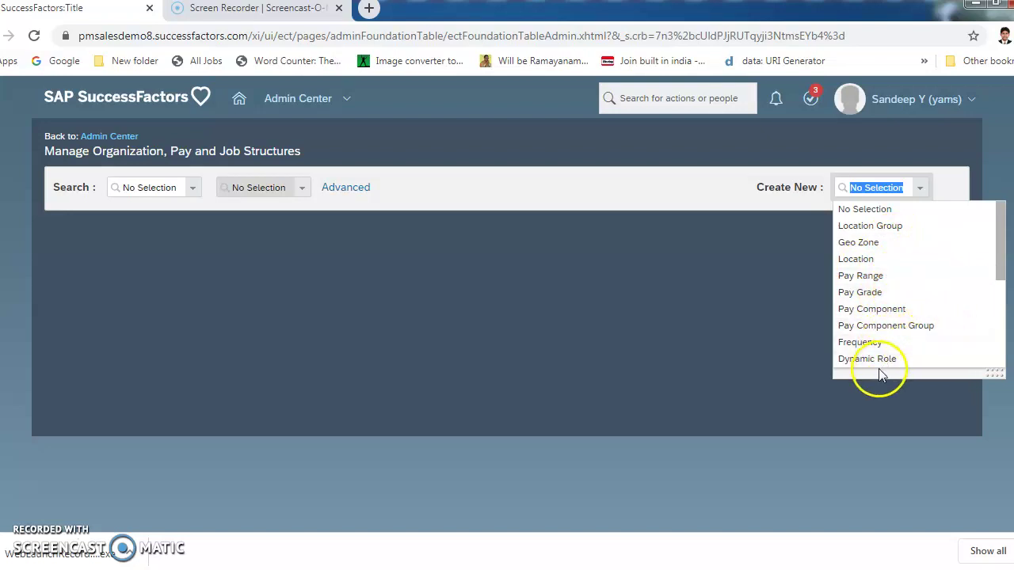
{"action": "left_click", "coordinate": [1000, 317]}
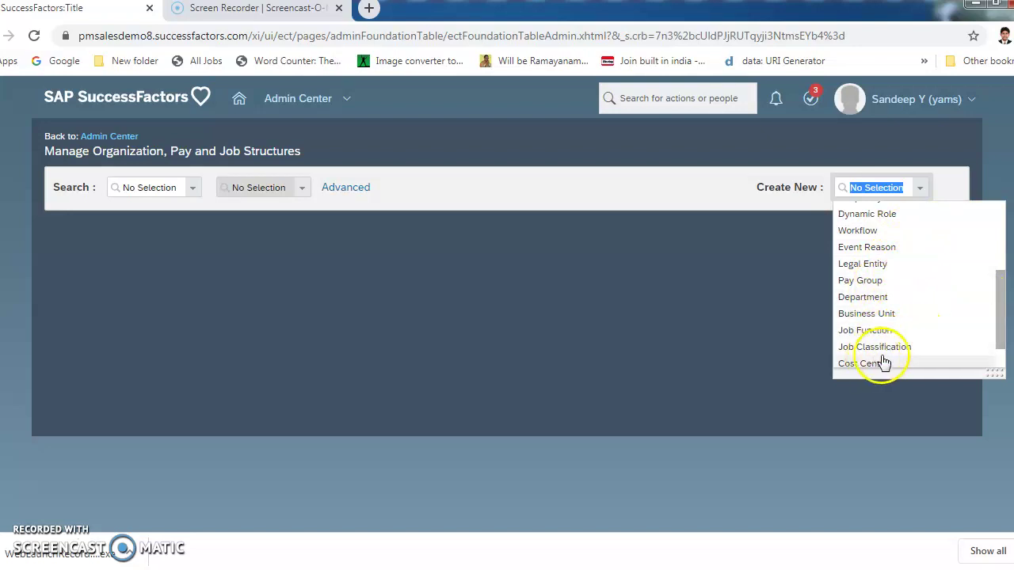
{"action": "left_click", "coordinate": [1001, 361]}
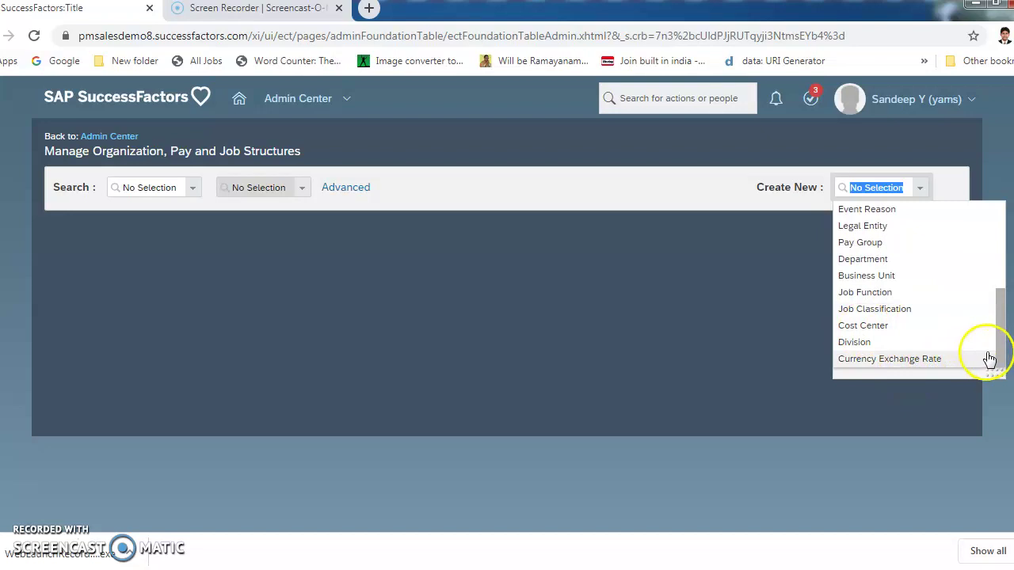
{"action": "left_click", "coordinate": [999, 246]}
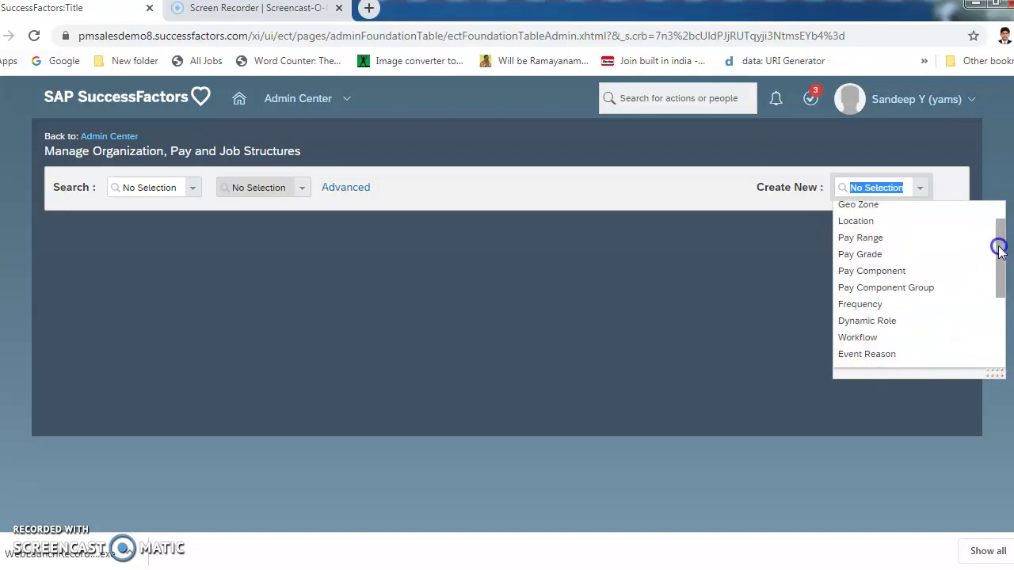
{"action": "left_click", "coordinate": [1002, 215]}
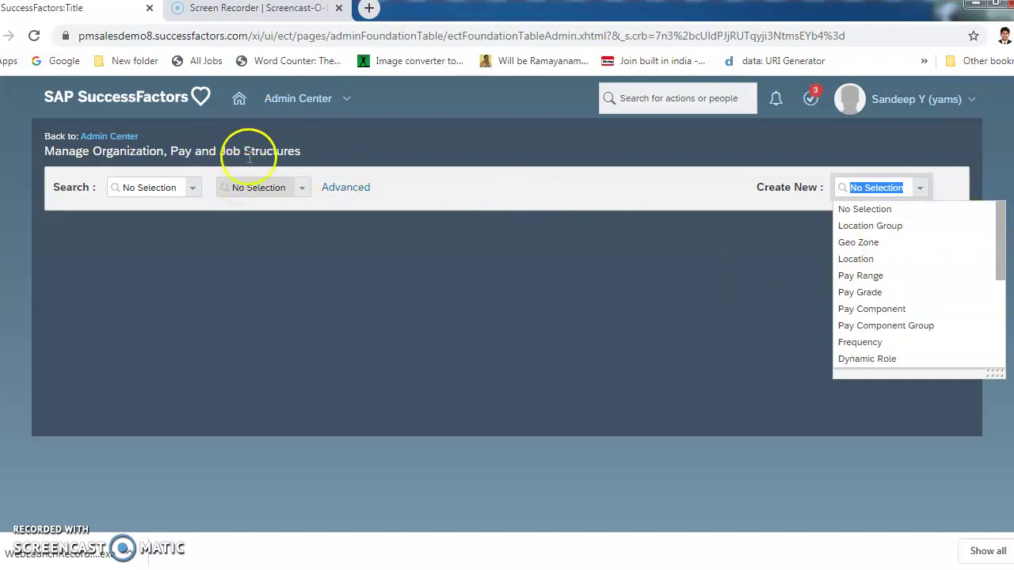
{"action": "left_click", "coordinate": [639, 314]}
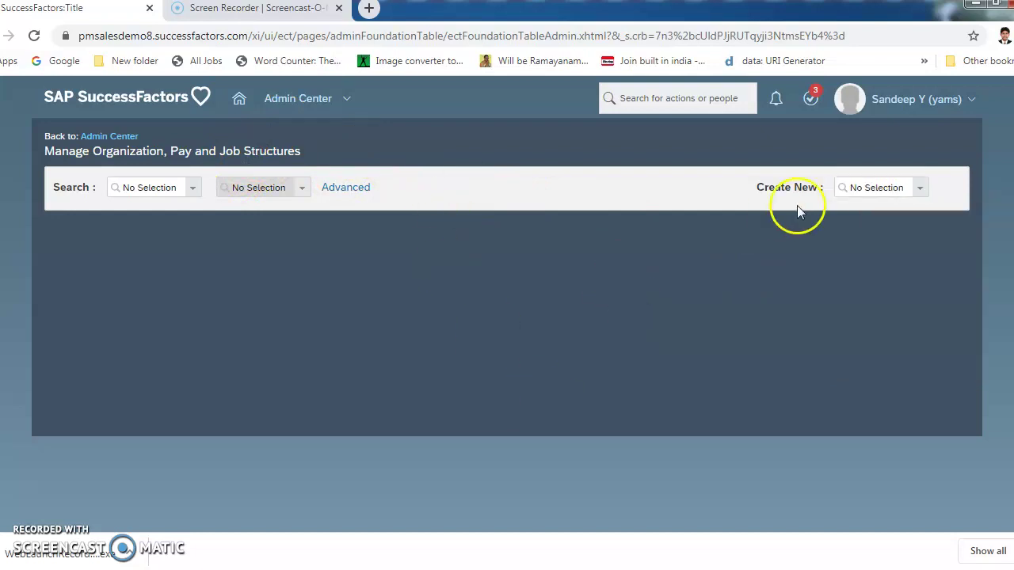
Start a new Location Group record and enter cocacola as its code and name.
{"action": "left_click", "coordinate": [917, 187]}
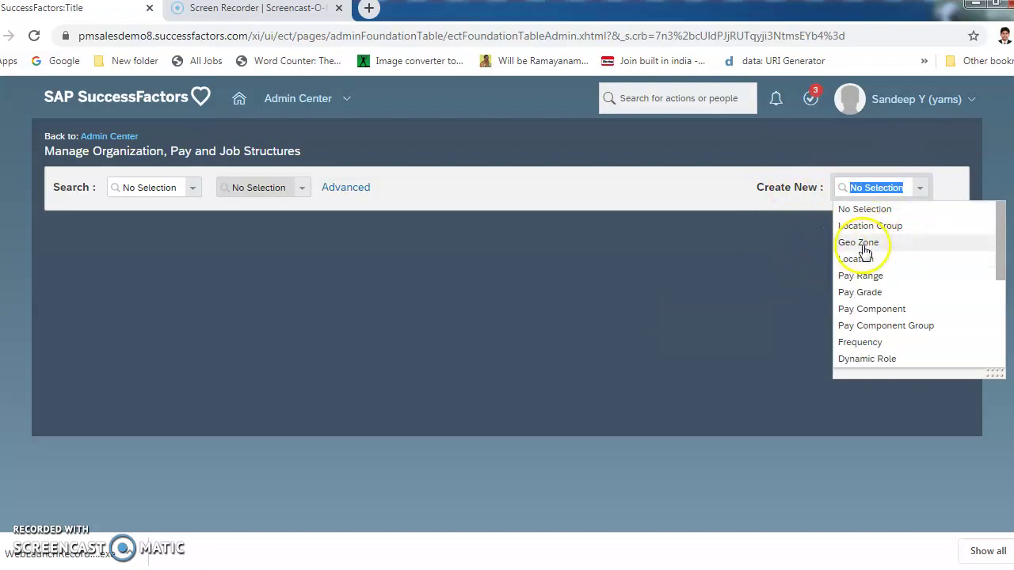
{"action": "left_click", "coordinate": [846, 226]}
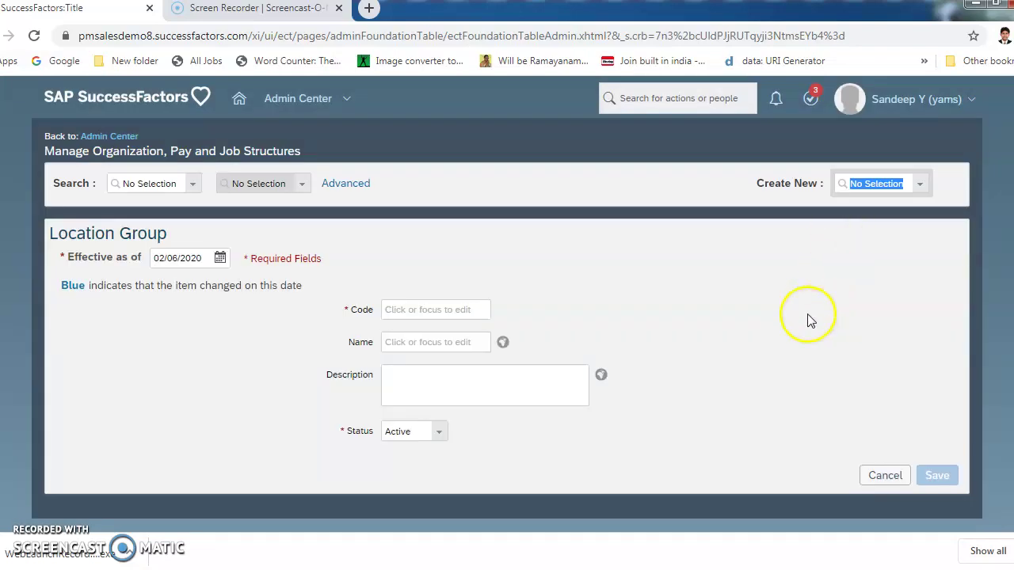
{"action": "left_click", "coordinate": [433, 309]}
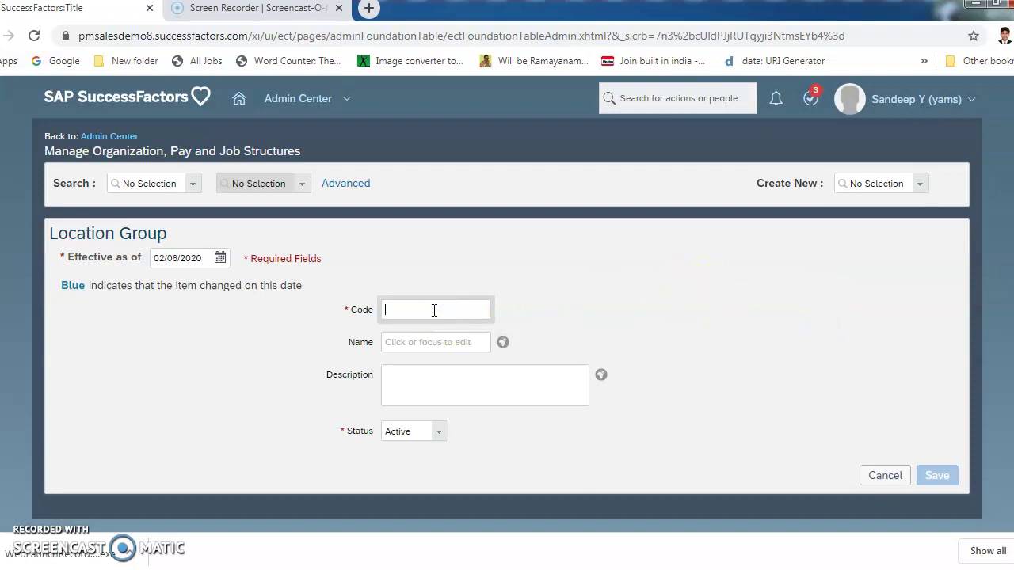
{"action": "type", "text": "cocacola"}
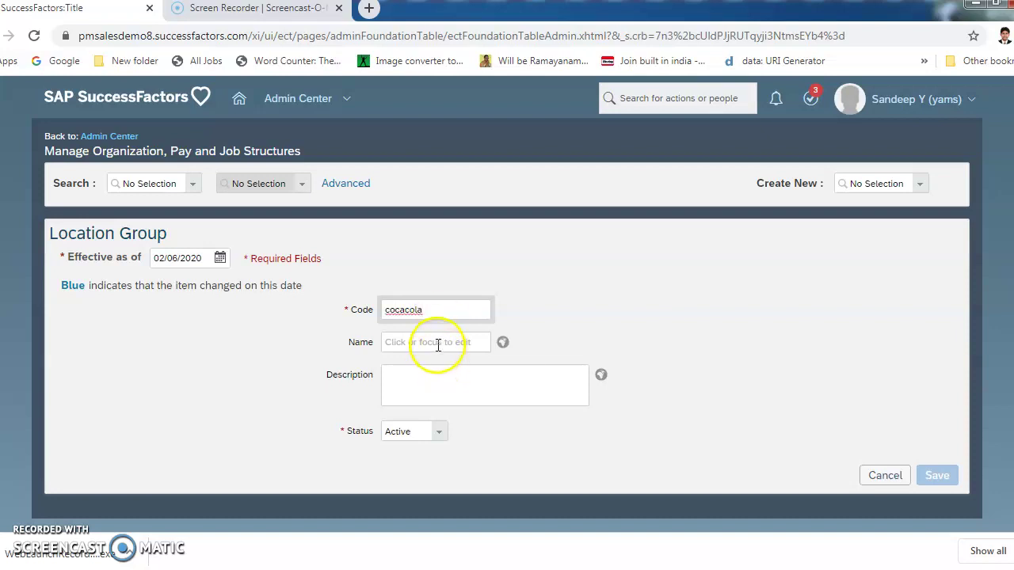
{"action": "left_click", "coordinate": [437, 344]}
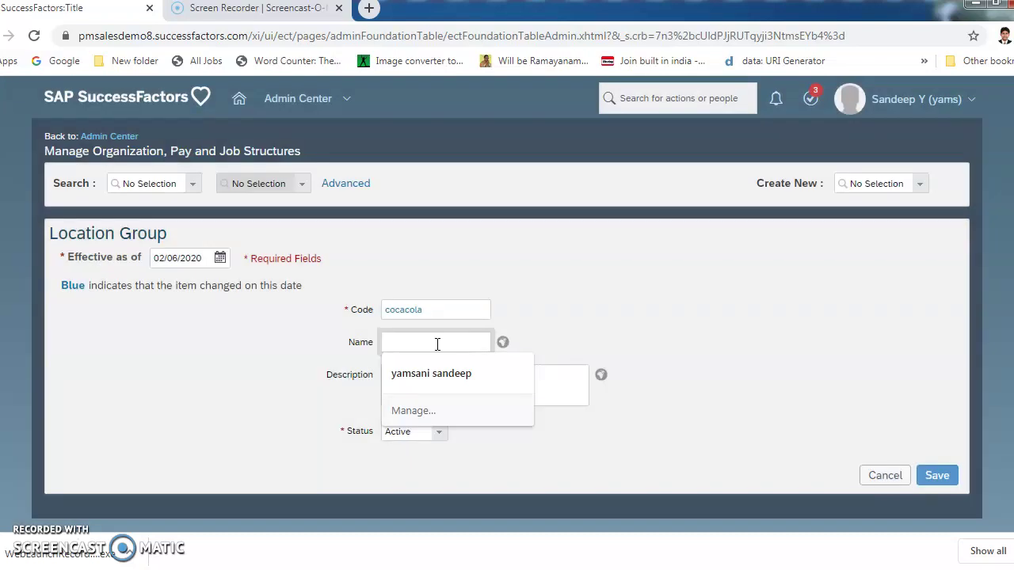
{"action": "type", "text": "Co"}
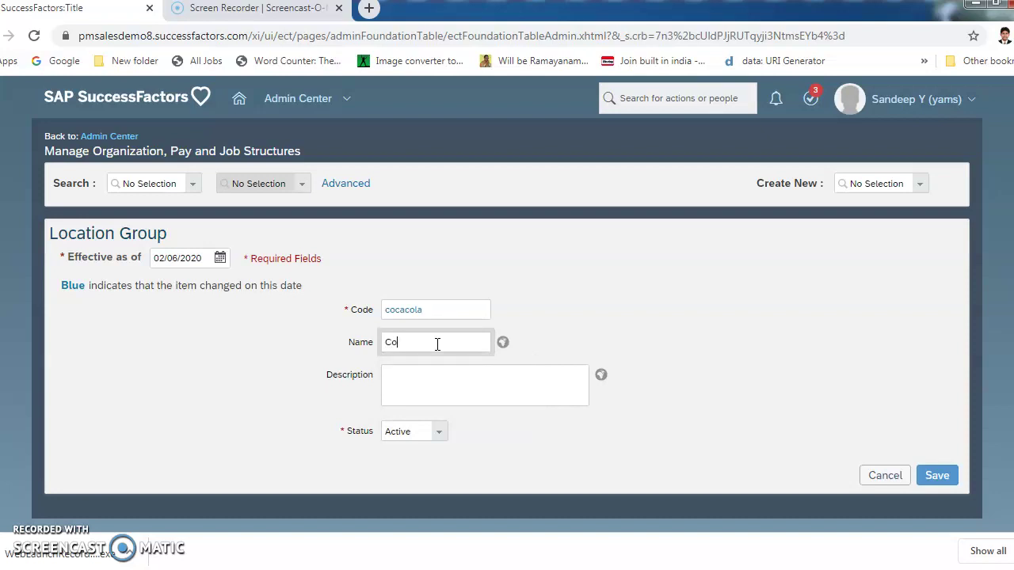
{"action": "type", "text": "cacola_India"}
Replace the location group's code with CC_India.
{"action": "left_click", "coordinate": [392, 309]}
{"action": "key", "text": "BackSpace"}
{"action": "type", "text": "C"}
{"action": "left_click", "coordinate": [451, 308]}
{"action": "type", "text": "_India"}
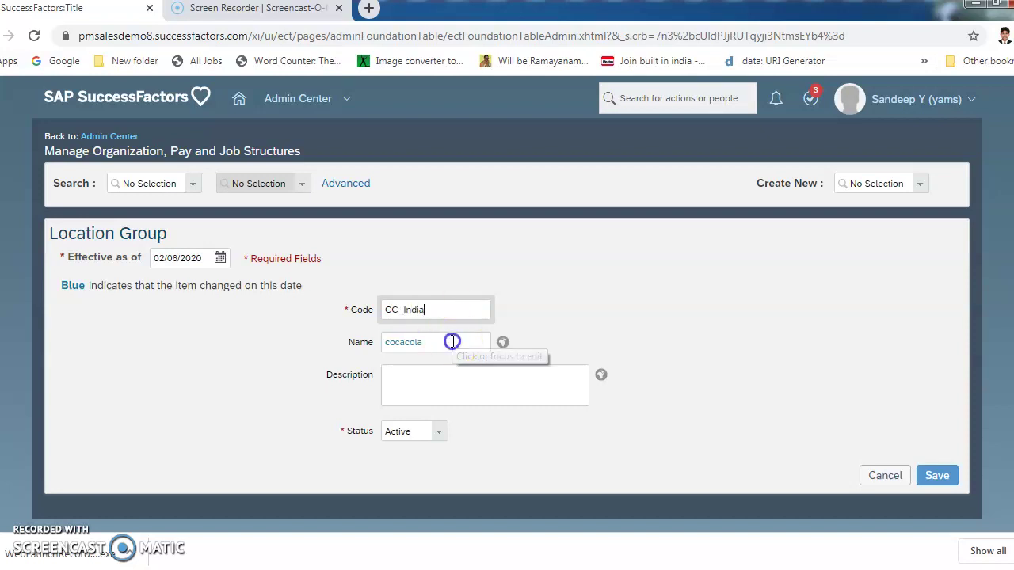
Change the location group's name to Cocacola India, leaving its description empty.
{"action": "left_click", "coordinate": [451, 342]}
{"action": "left_click", "coordinate": [391, 347]}
{"action": "key", "text": "BackSpace"}
{"action": "type", "text": "C"}
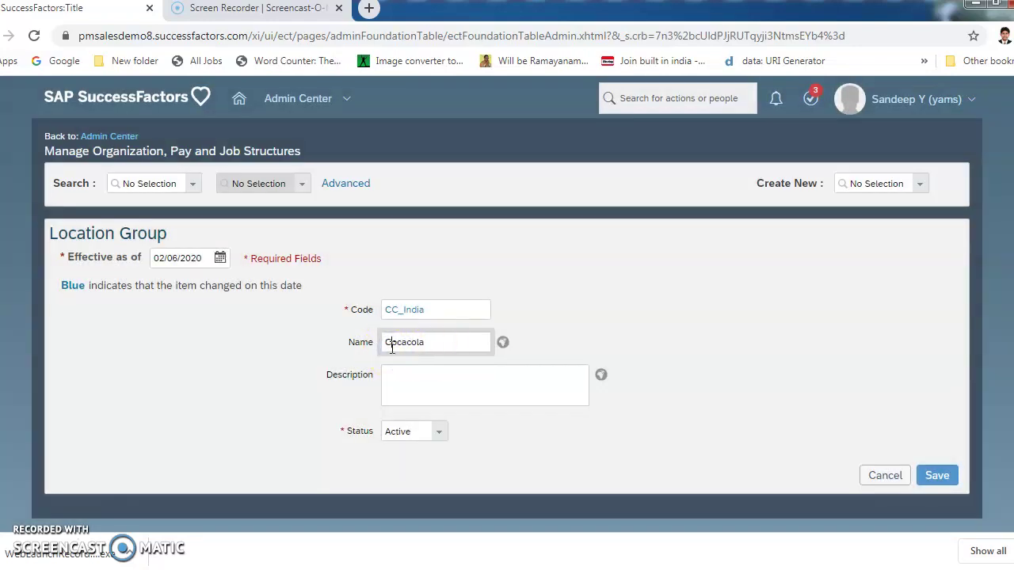
{"action": "left_click", "coordinate": [437, 346]}
{"action": "left_click", "coordinate": [435, 385]}
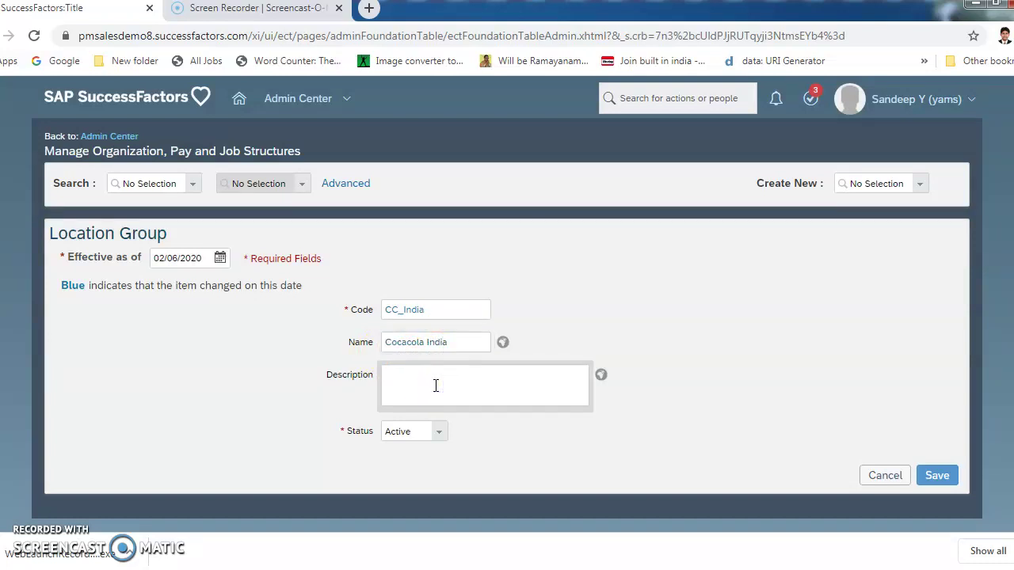
Keep the Active status and the 02/06/2020 effective date, and save the location group.
{"action": "left_click", "coordinate": [440, 437]}
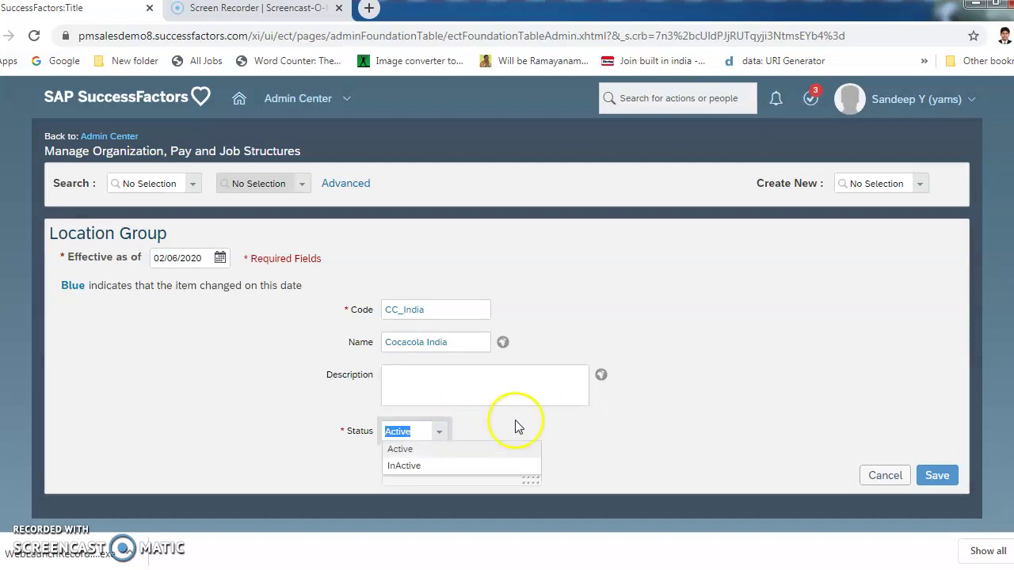
{"action": "left_click", "coordinate": [641, 435]}
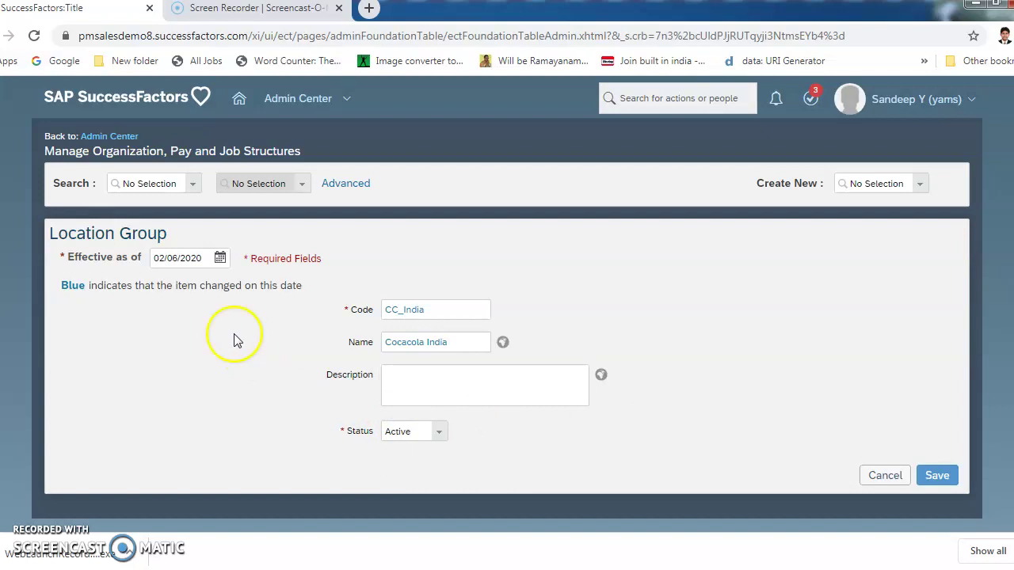
{"action": "left_click", "coordinate": [219, 258]}
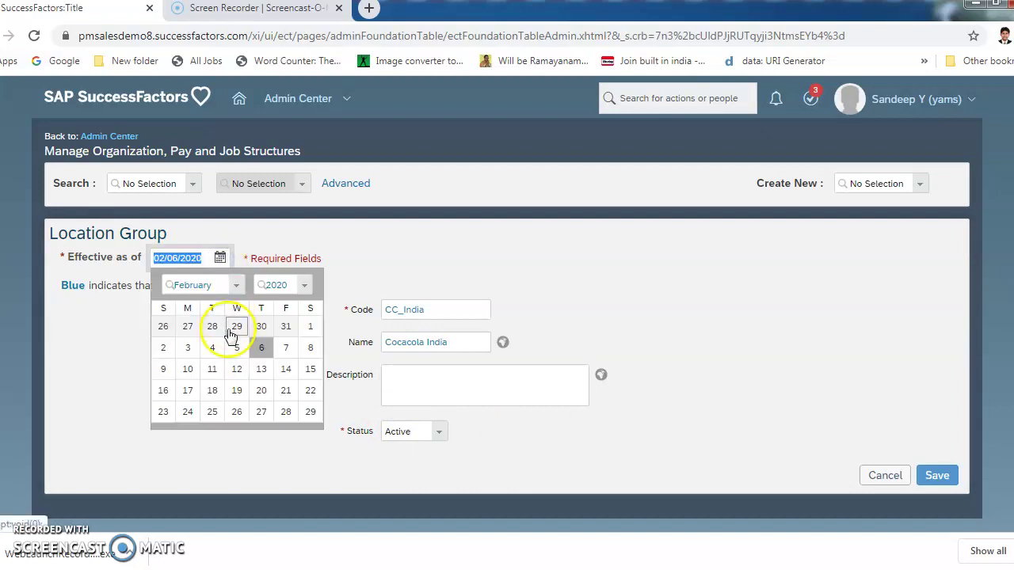
{"action": "left_click", "coordinate": [314, 291]}
{"action": "left_click", "coordinate": [310, 289]}
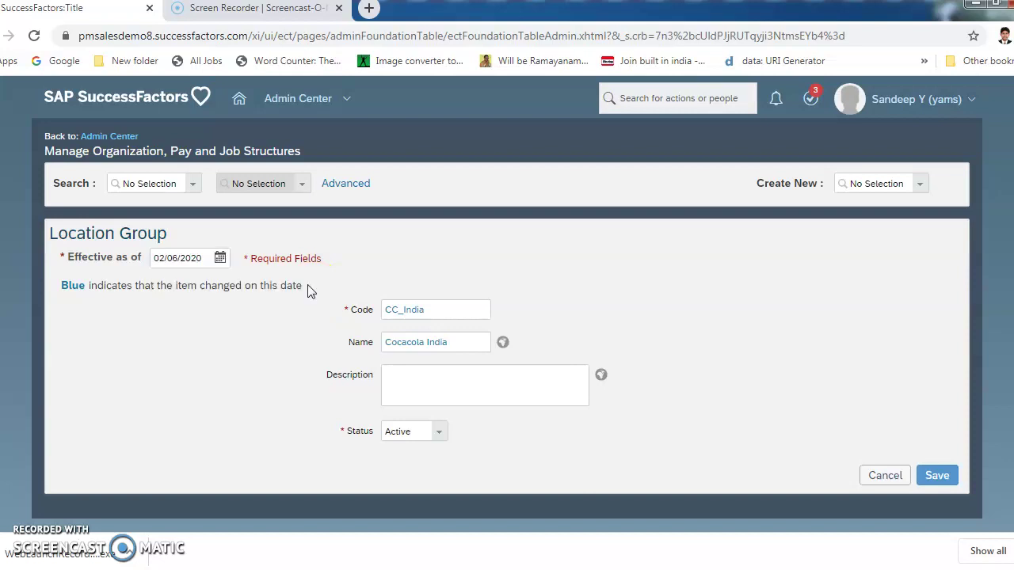
{"action": "left_click", "coordinate": [221, 259]}
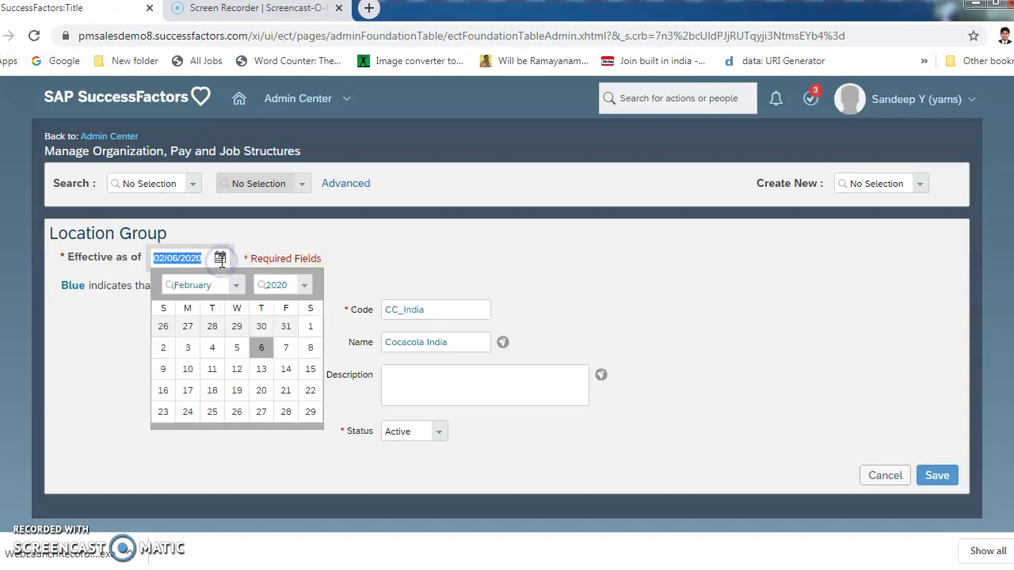
{"action": "left_click", "coordinate": [402, 262]}
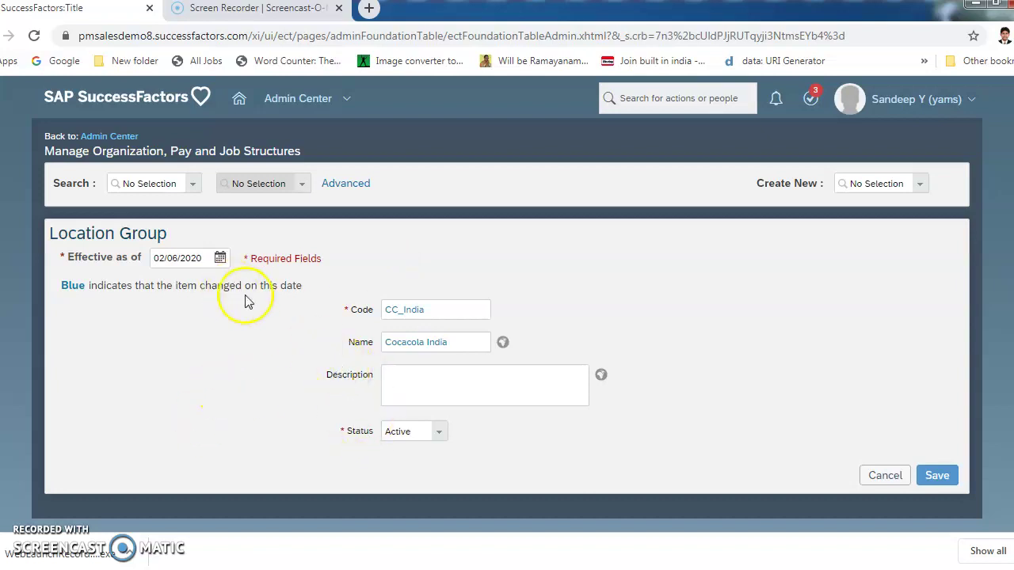
{"action": "left_click", "coordinate": [943, 477]}
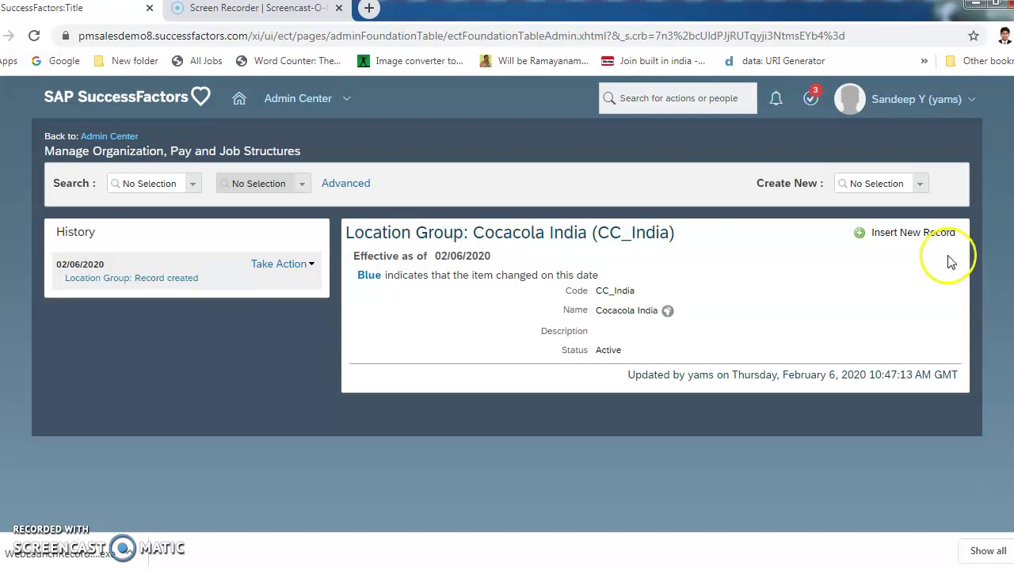
{"action": "left_click", "coordinate": [920, 187]}
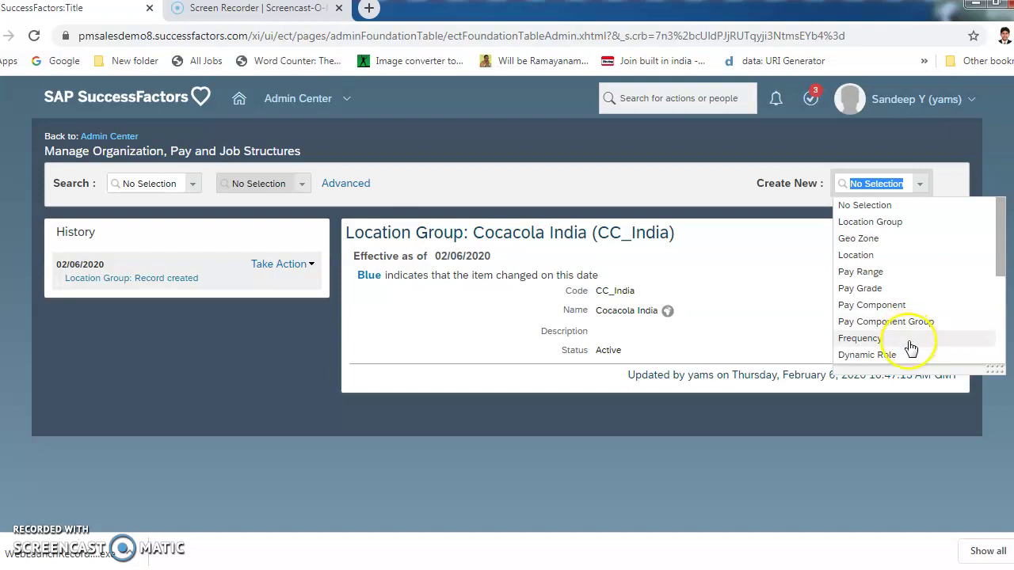
{"action": "left_click", "coordinate": [1003, 337]}
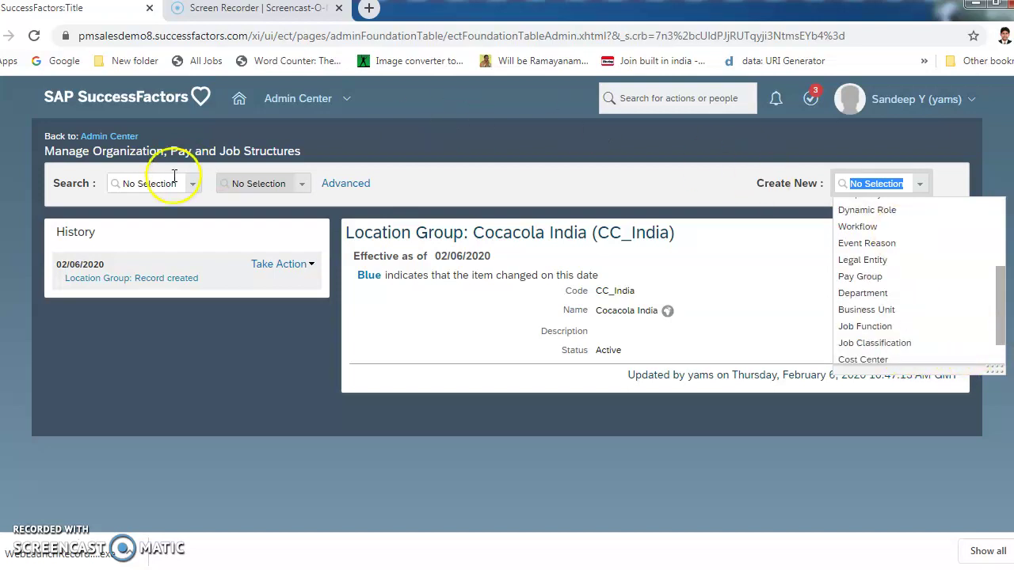
{"action": "left_click", "coordinate": [267, 363]}
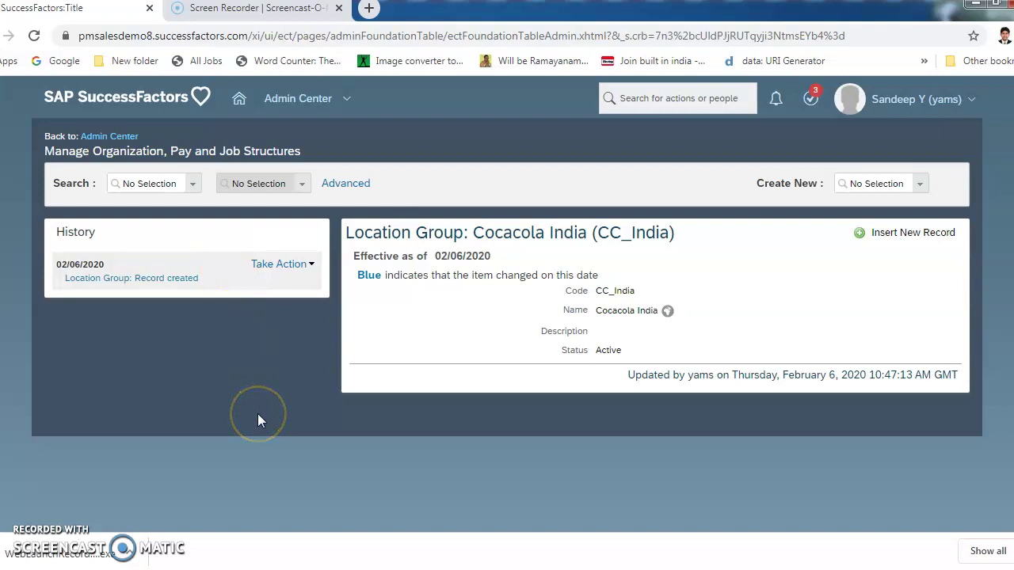
{"action": "left_click", "coordinate": [150, 184]}
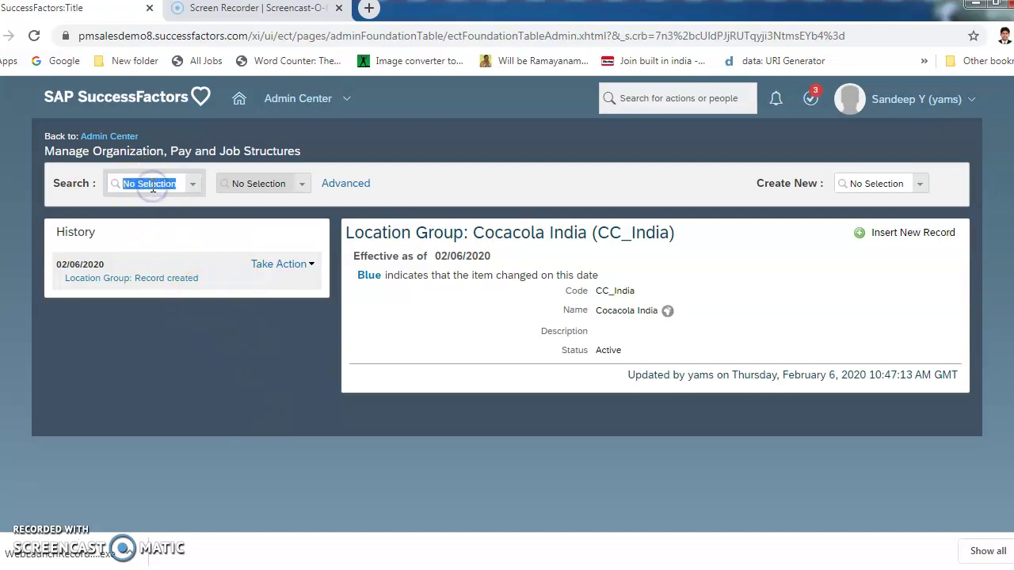
{"action": "type", "text": "CNG"}
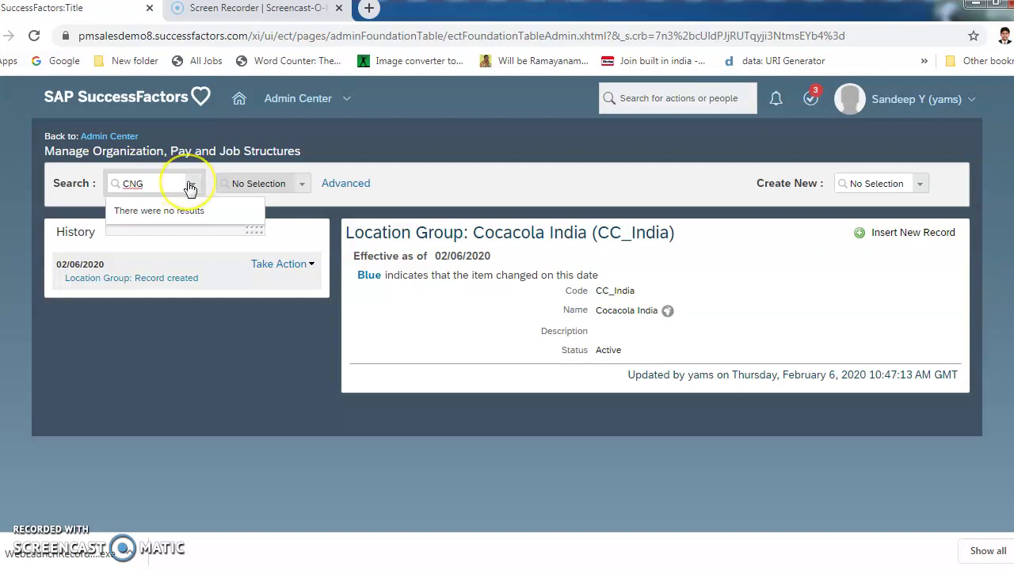
{"action": "left_click", "coordinate": [190, 183]}
{"action": "left_click", "coordinate": [172, 184]}
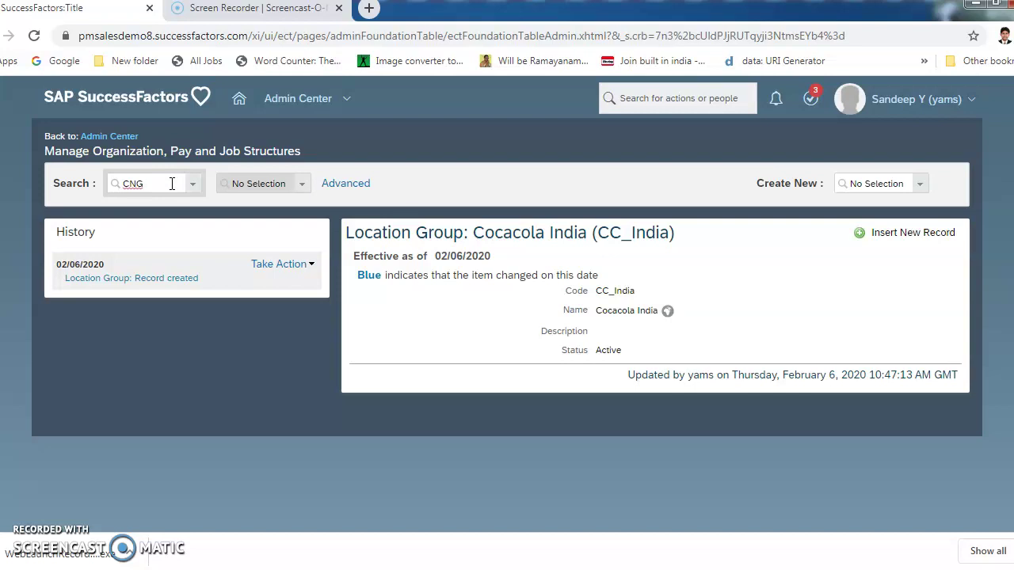
{"action": "type", "text": "_"}
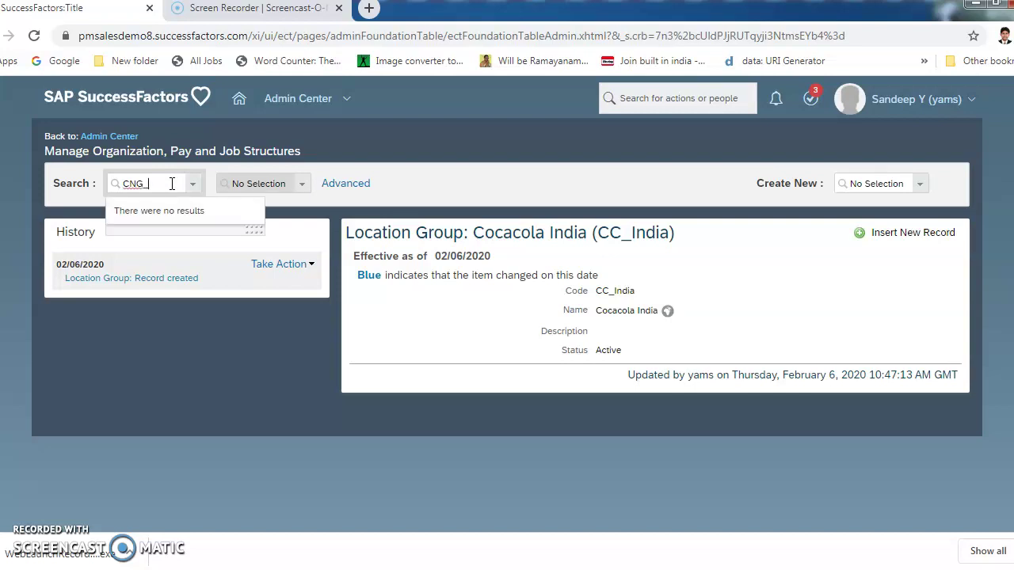
{"action": "key", "text": "BackSpace"}
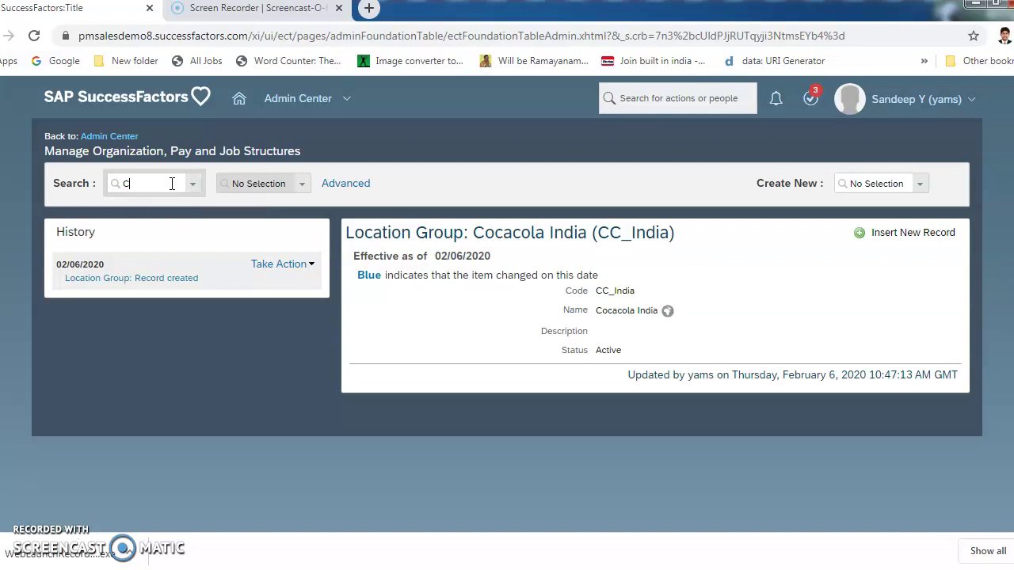
{"action": "type", "text": "rea"}
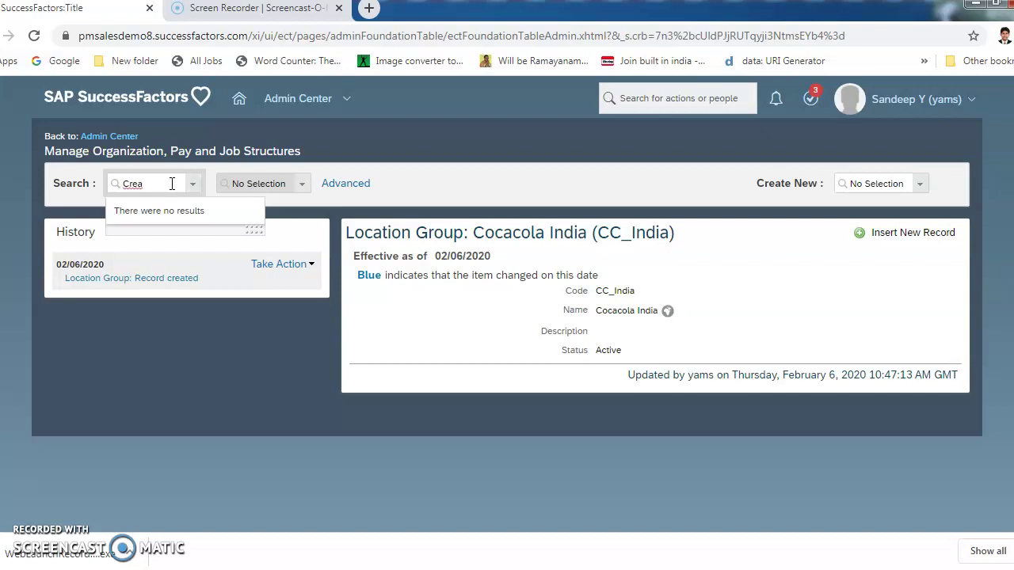
{"action": "type", "text": "t"}
{"action": "type", "text": "ing New"}
{"action": "key", "text": "BackSpace"}
{"action": "key", "text": "BackSpace"}
{"action": "key", "text": "BackSpace"}
{"action": "key", "text": "BackSpace"}
{"action": "key", "text": "BackSpace"}
{"action": "key", "text": "BackSpace"}
{"action": "key", "text": "BackSpace"}
{"action": "key", "text": "BackSpace"}
{"action": "key", "text": "BackSpace"}
{"action": "key", "text": "BackSpace"}
{"action": "key", "text": "BackSpace"}
{"action": "key", "text": "BackSpace"}
{"action": "key", "text": "BackSpace"}
{"action": "left_click", "coordinate": [245, 417]}
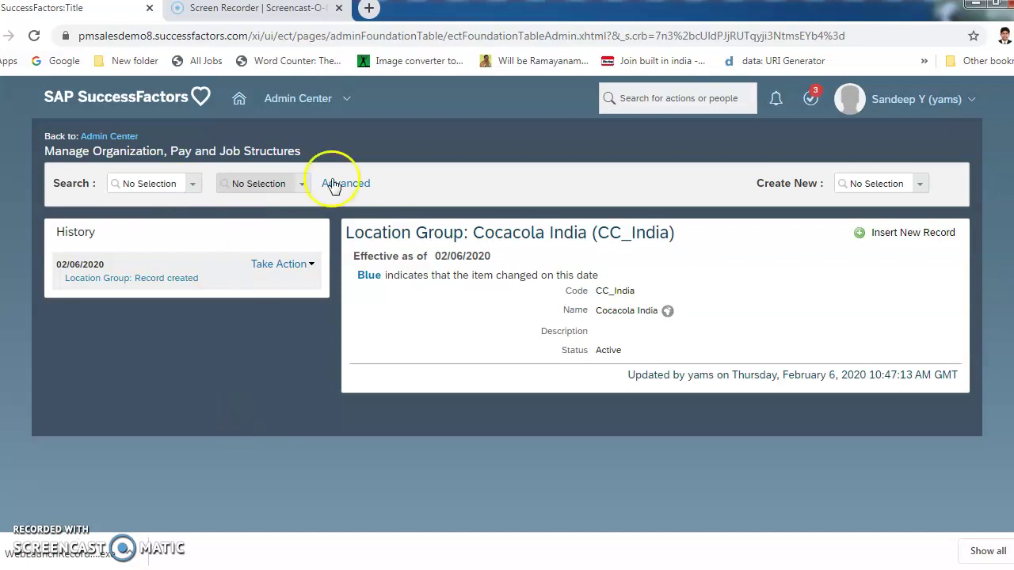
Examine the advanced search options, including the month and year choices of the Search As Of date.
{"action": "left_click", "coordinate": [348, 185]}
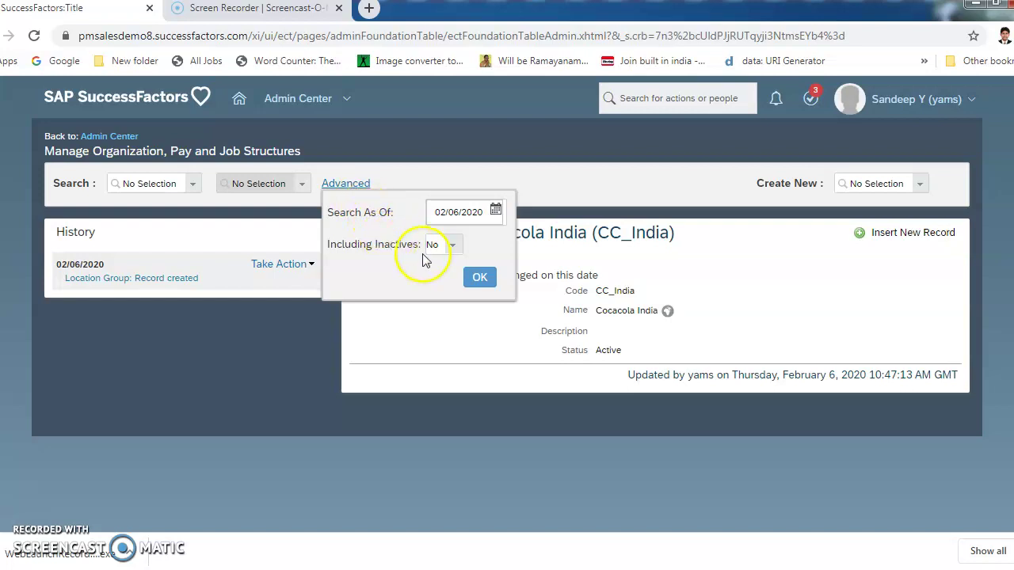
{"action": "left_click", "coordinate": [485, 220]}
{"action": "left_click", "coordinate": [495, 209]}
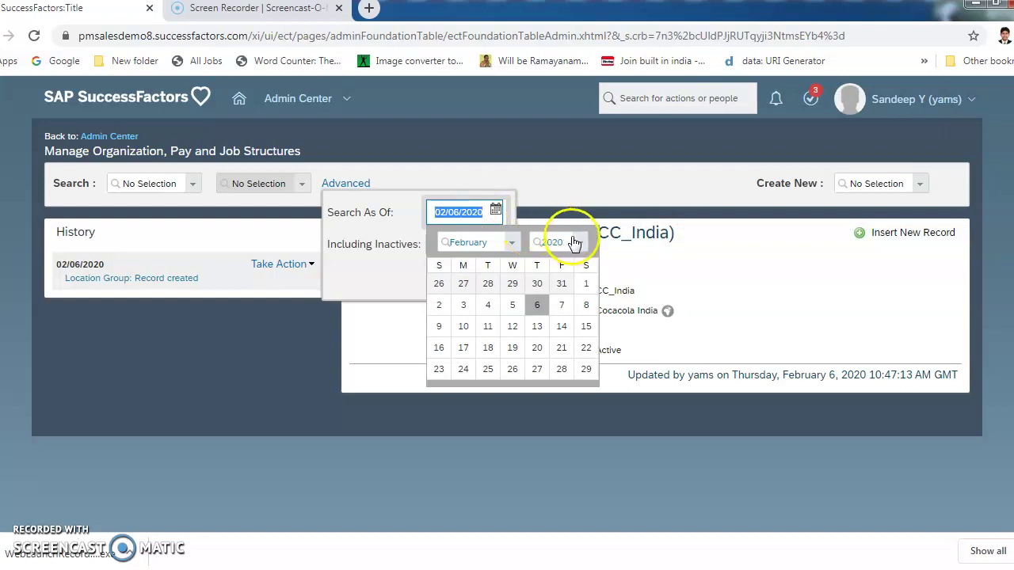
{"action": "left_click", "coordinate": [513, 243]}
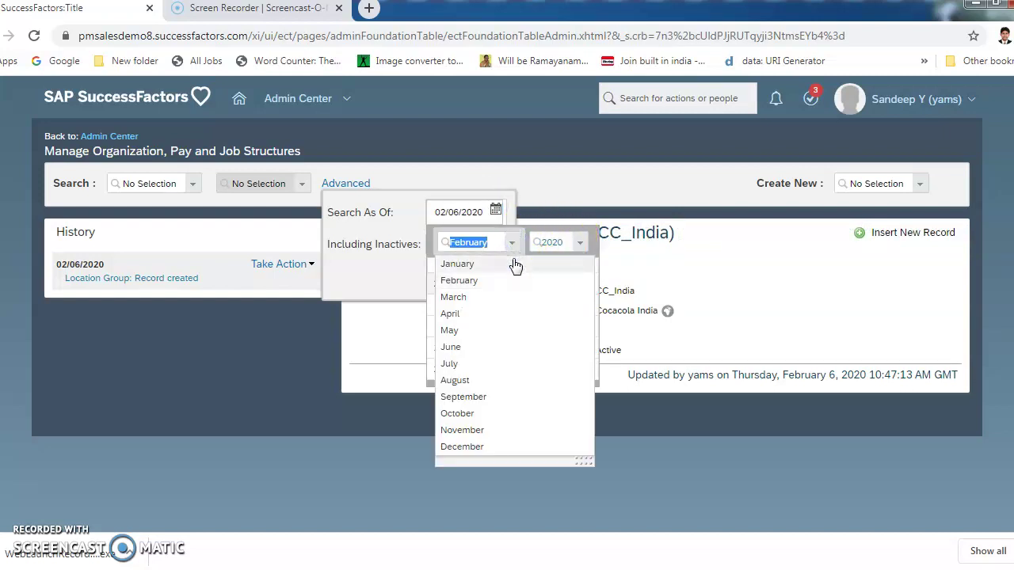
{"action": "left_click", "coordinate": [580, 243]}
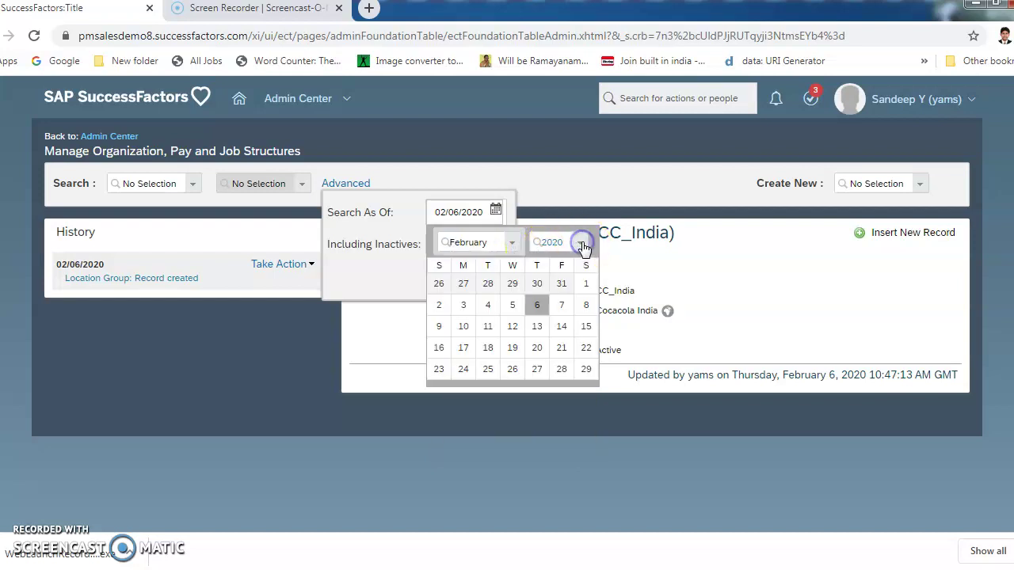
{"action": "left_click", "coordinate": [582, 245]}
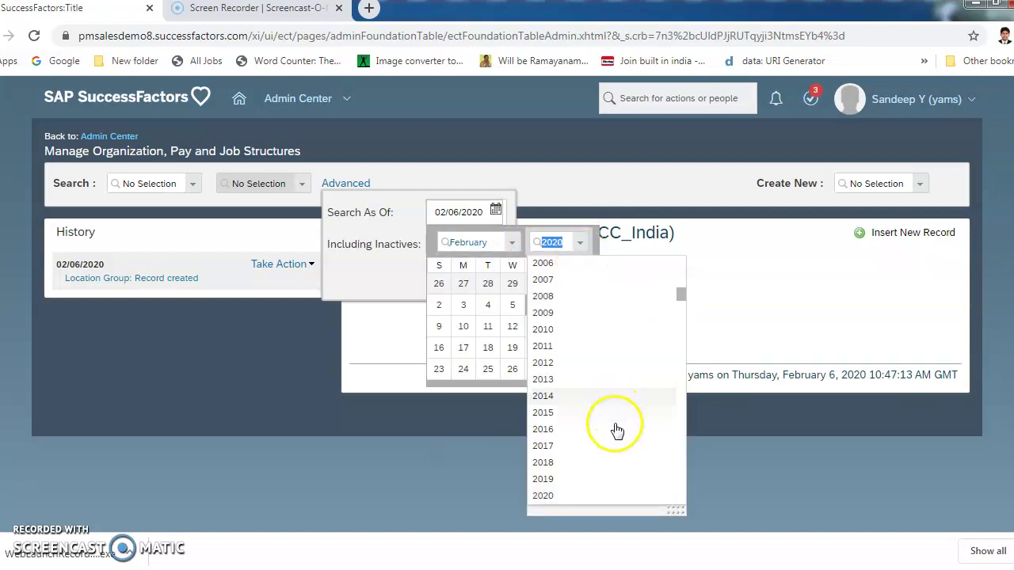
{"action": "left_click", "coordinate": [571, 480]}
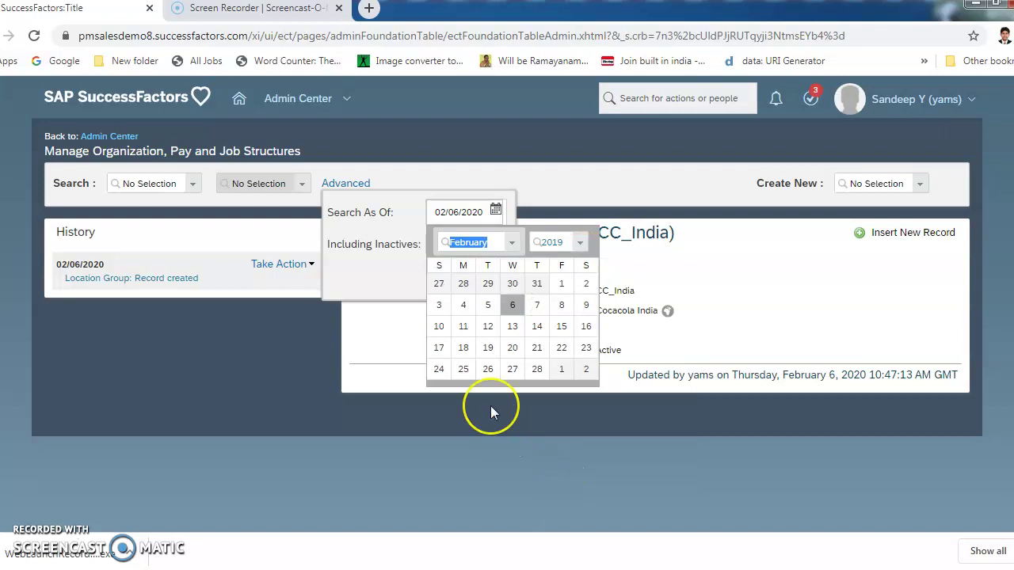
{"action": "left_click", "coordinate": [430, 470]}
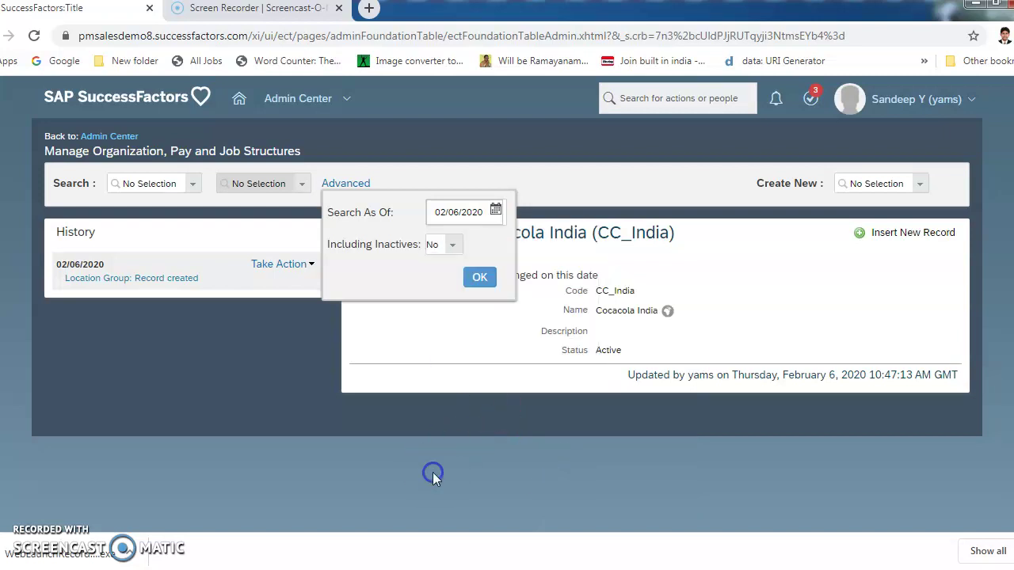
{"action": "left_click", "coordinate": [347, 330]}
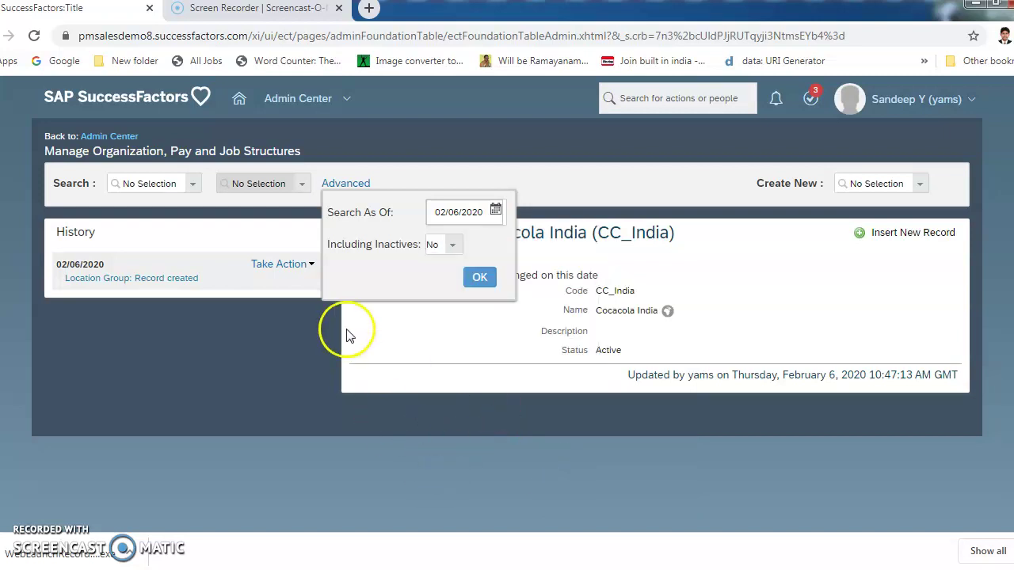
Search the Location records for CNG and review the details of Creating Next Generation (CNG_India).
{"action": "left_click", "coordinate": [172, 186]}
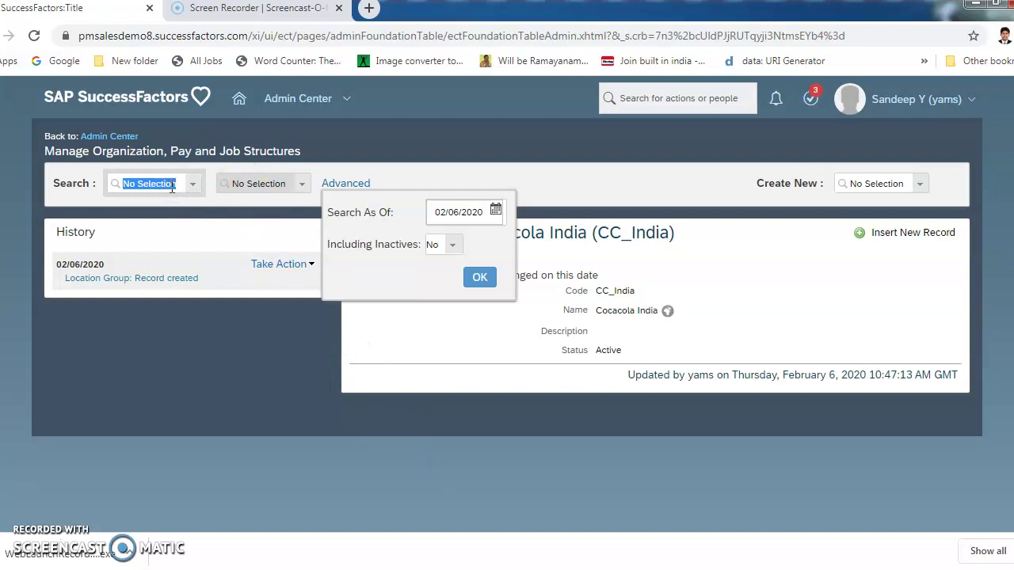
{"action": "type", "text": "lo"}
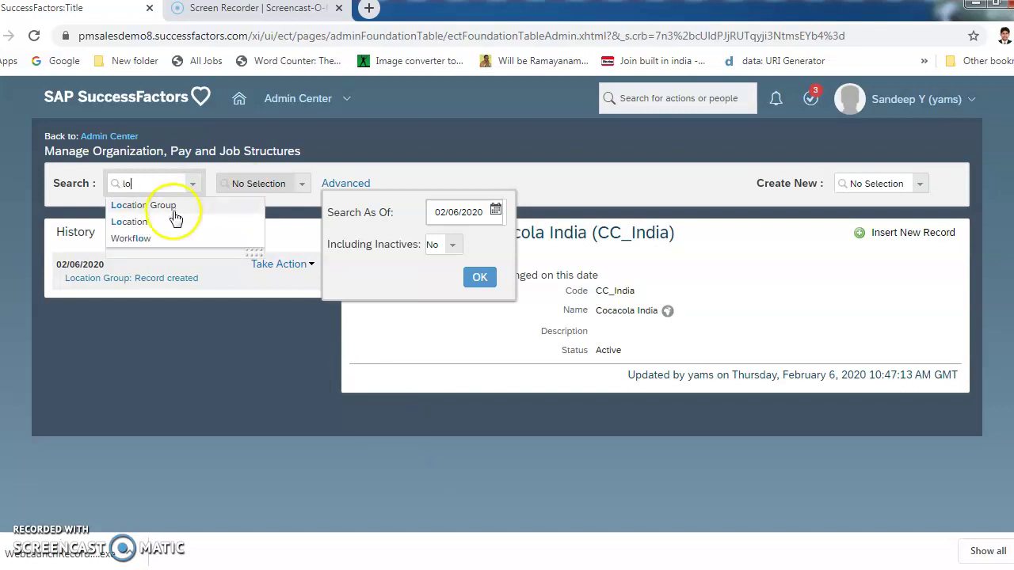
{"action": "left_click", "coordinate": [162, 222]}
{"action": "left_click", "coordinate": [478, 278]}
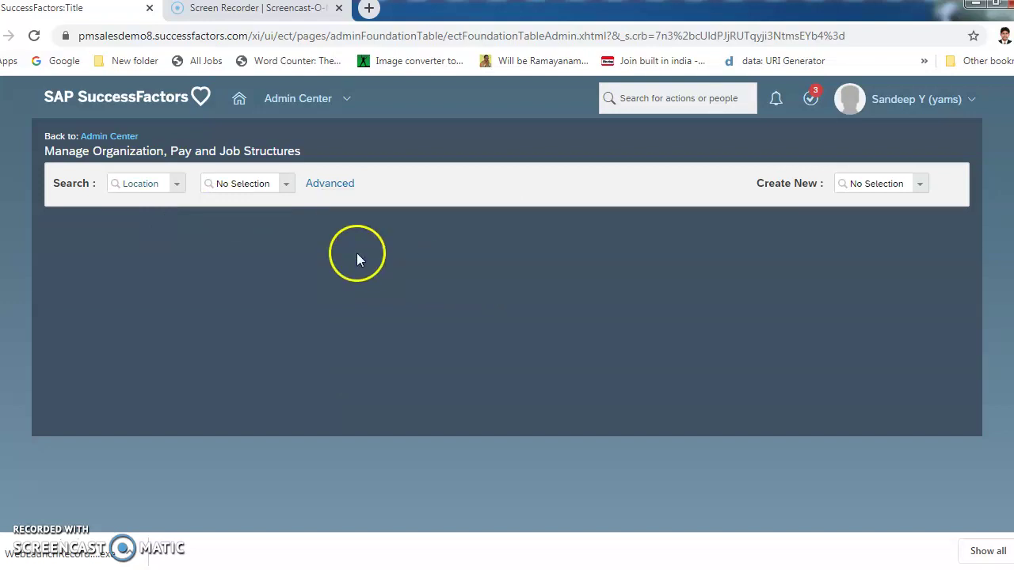
{"action": "left_click", "coordinate": [243, 185]}
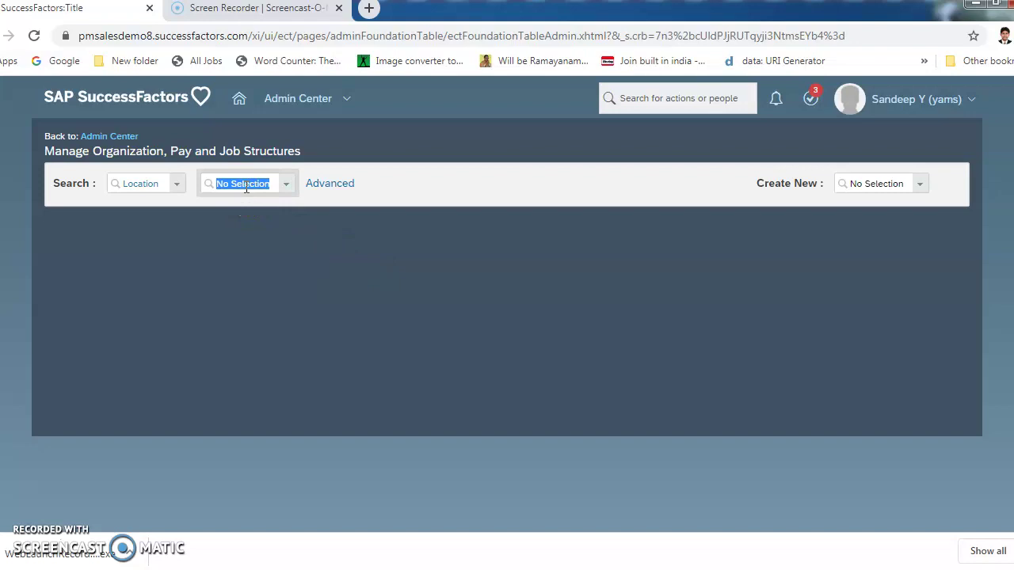
{"action": "type", "text": "CNG"}
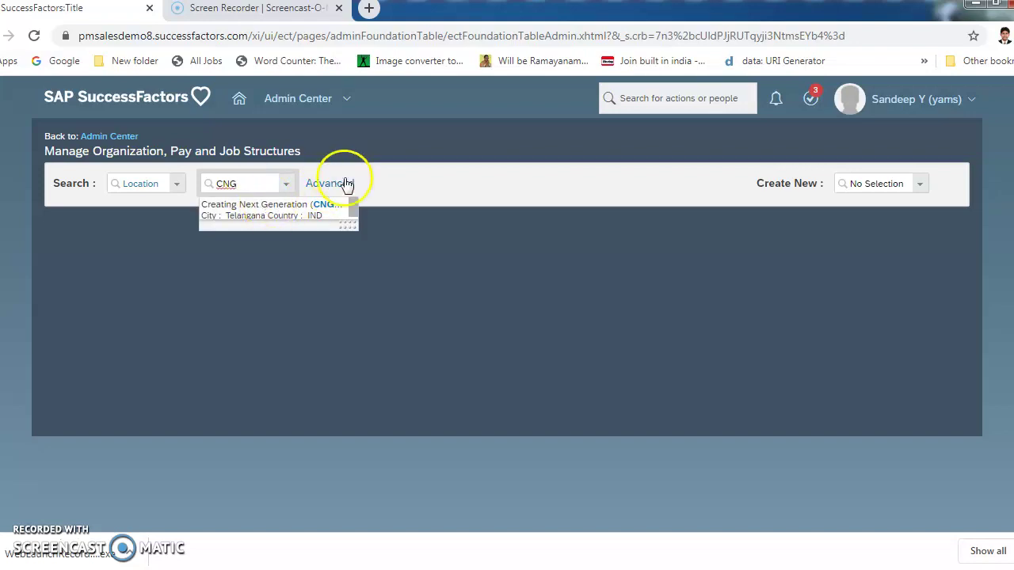
{"action": "left_click", "coordinate": [299, 207]}
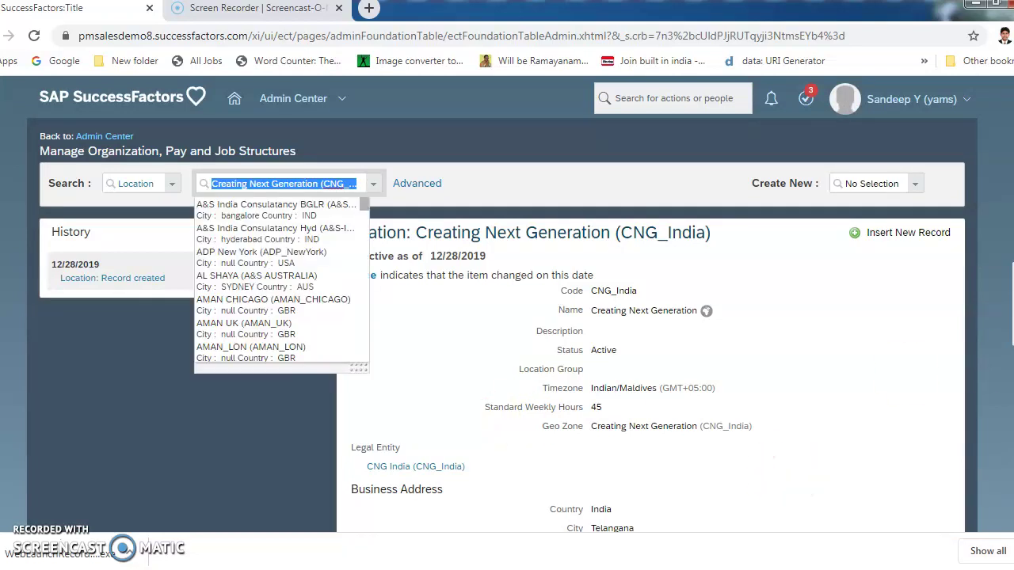
{"action": "scroll", "coordinate": [653, 430], "scroll_direction": "down", "scroll_amount": 2}
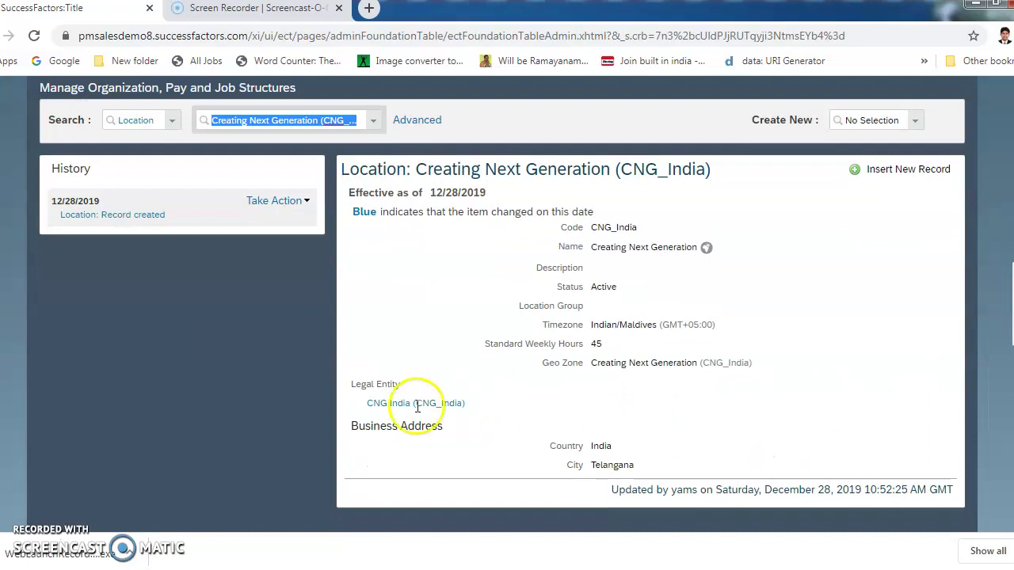
{"action": "scroll", "coordinate": [570, 333], "scroll_direction": "up", "scroll_amount": 2}
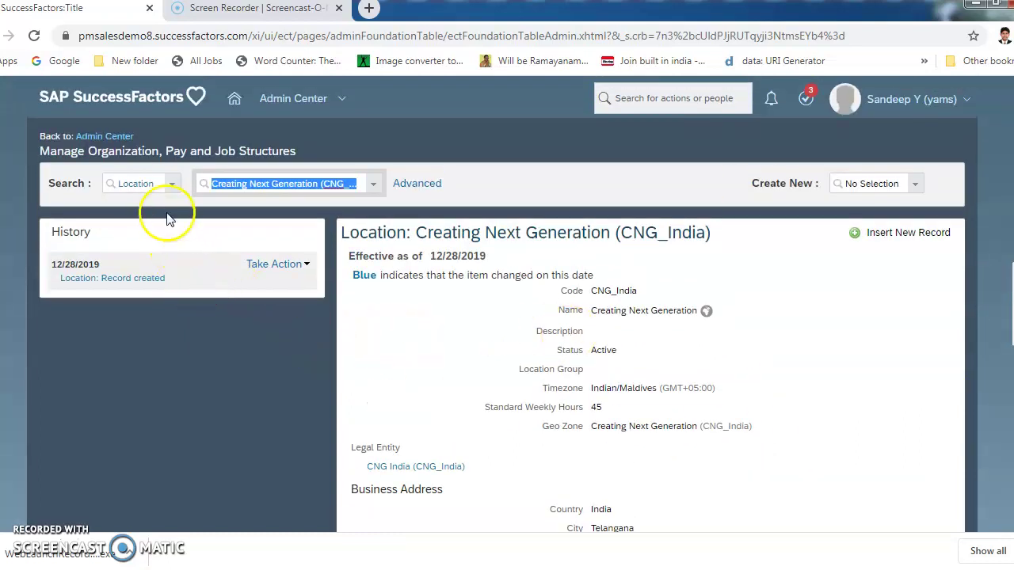
Look through the full list of foundation object types available for searching.
{"action": "left_click", "coordinate": [171, 183]}
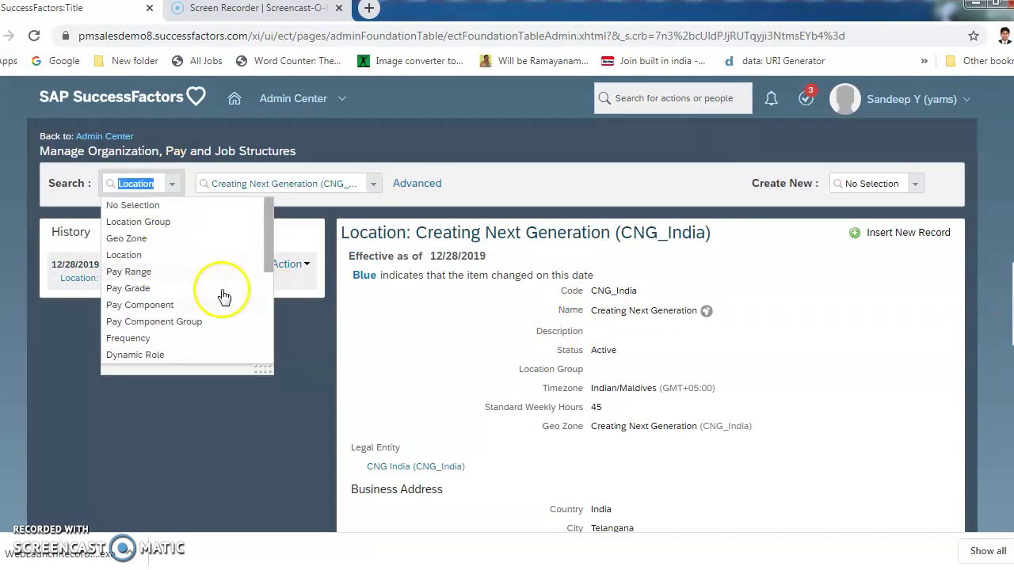
{"action": "left_click", "coordinate": [270, 330]}
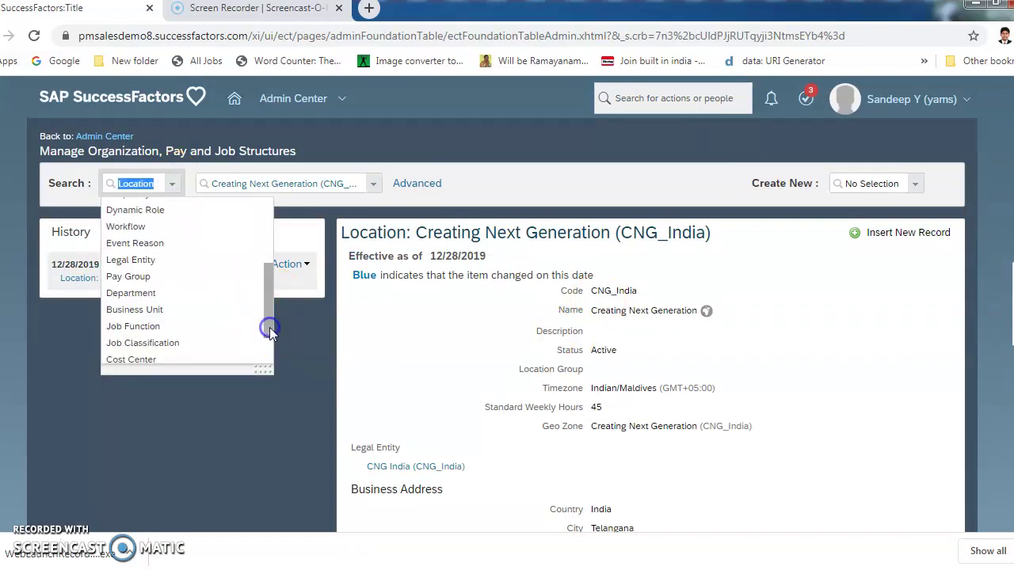
{"action": "left_click", "coordinate": [270, 358]}
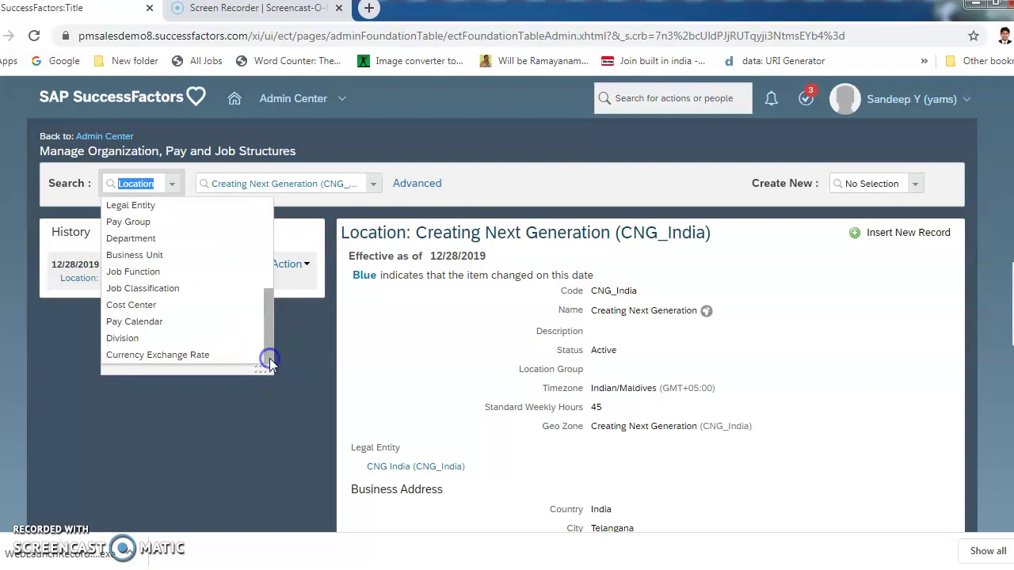
{"action": "scroll", "coordinate": [268, 227], "scroll_direction": "up", "scroll_amount": 5}
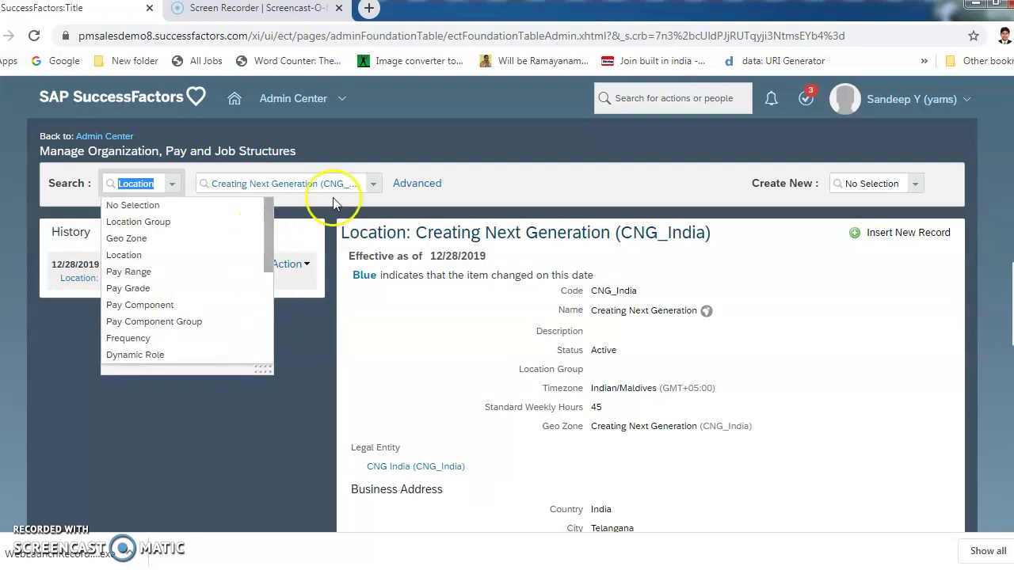
Replace the current Location record search with a search for Coca.
{"action": "left_click", "coordinate": [351, 183]}
{"action": "left_click", "coordinate": [351, 184]}
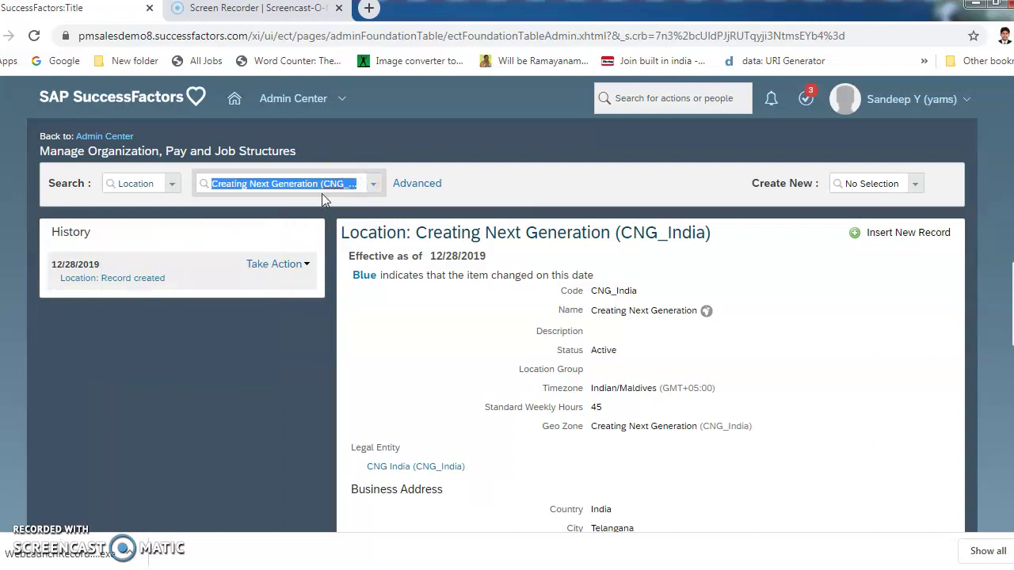
{"action": "key", "text": "BackSpace"}
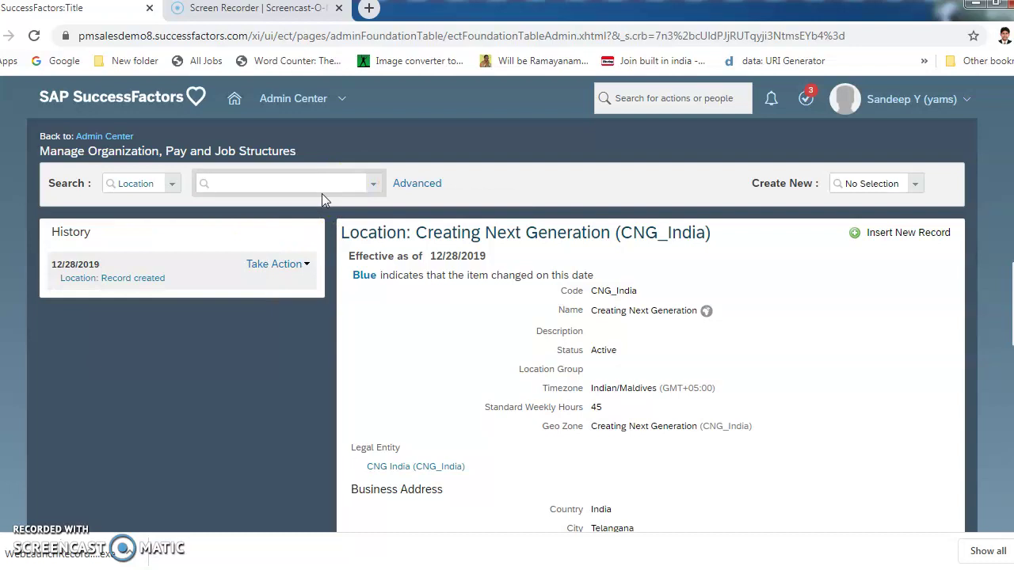
{"action": "type", "text": "Coca"}
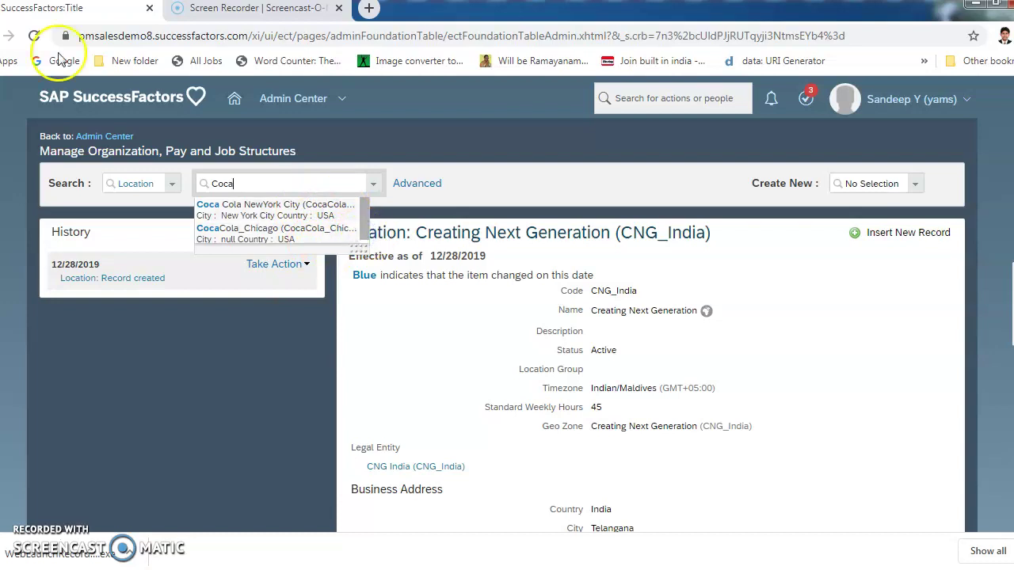
Search the Location Group records for Coca and open Cocacola India (CC_India).
{"action": "left_click", "coordinate": [174, 188]}
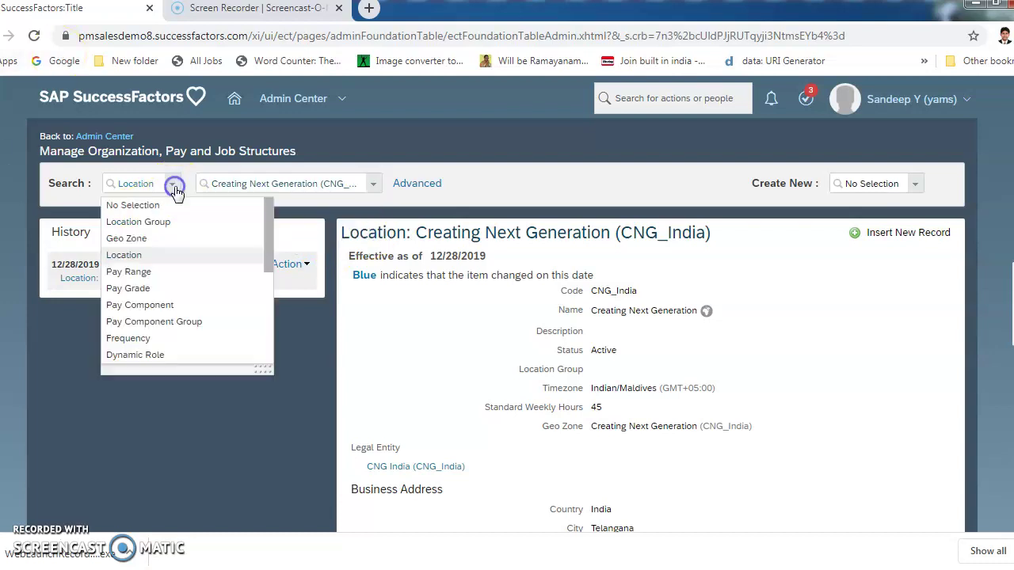
{"action": "left_click", "coordinate": [165, 220]}
{"action": "left_click", "coordinate": [286, 187]}
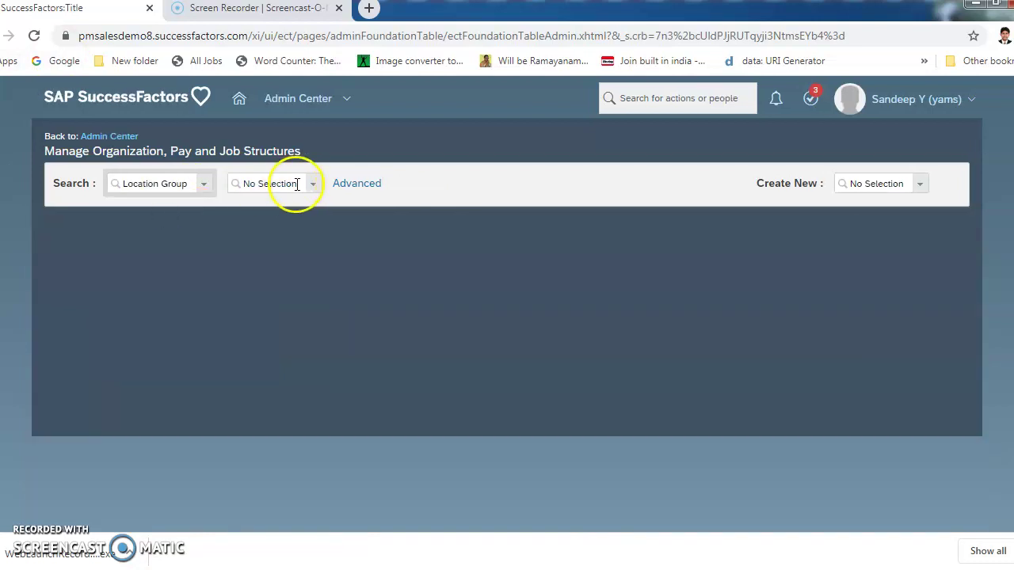
{"action": "left_click", "coordinate": [284, 186]}
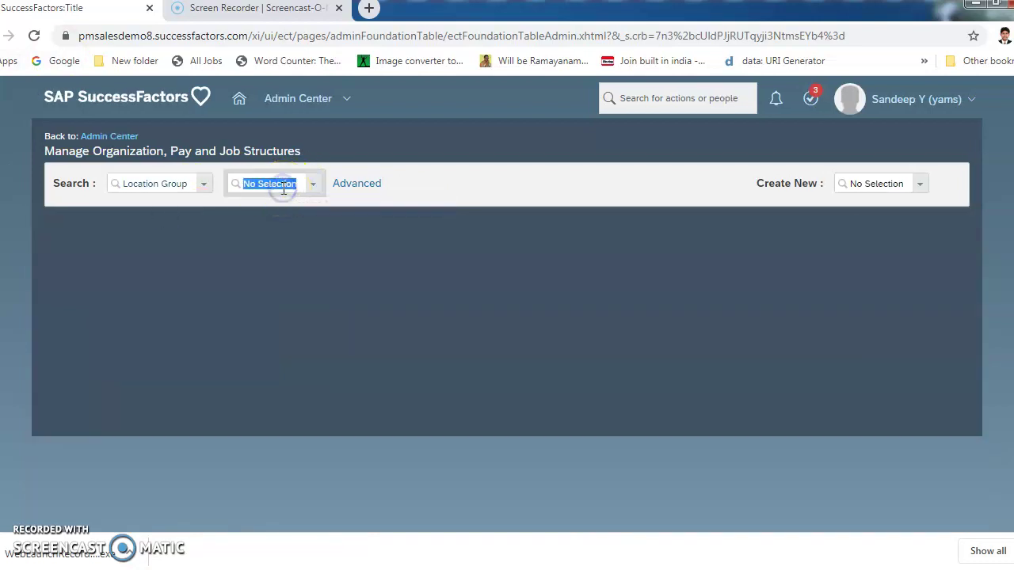
{"action": "type", "text": "Coca"}
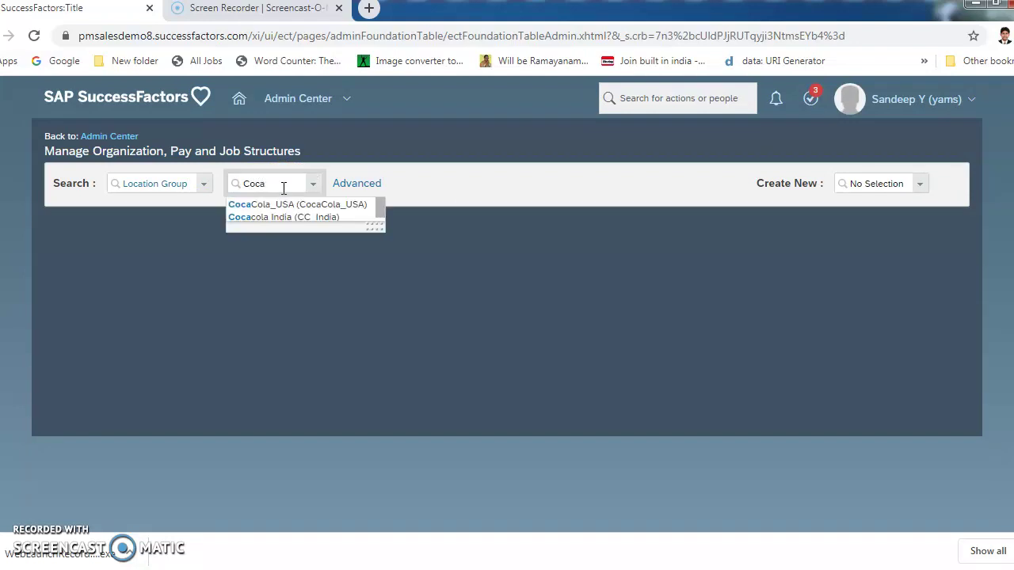
{"action": "left_click", "coordinate": [299, 218]}
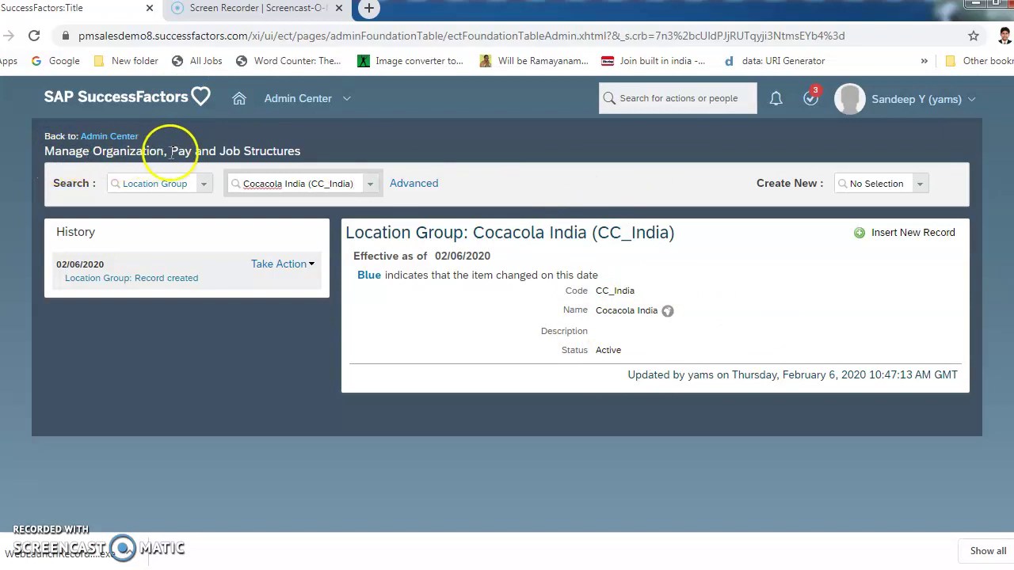
Leave the Location Group record and go to the Home page.
{"action": "left_click", "coordinate": [643, 100]}
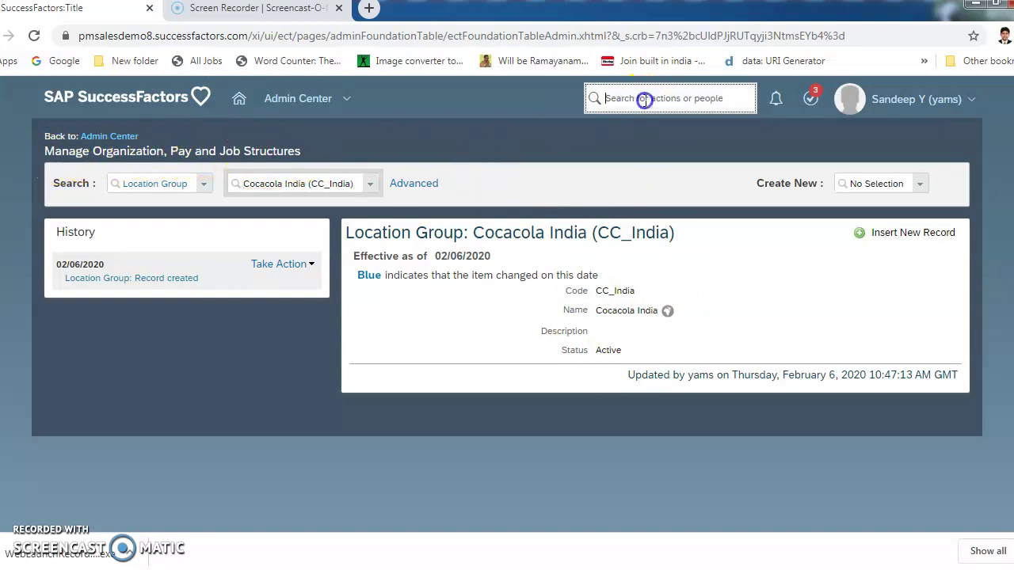
{"action": "left_click", "coordinate": [319, 93]}
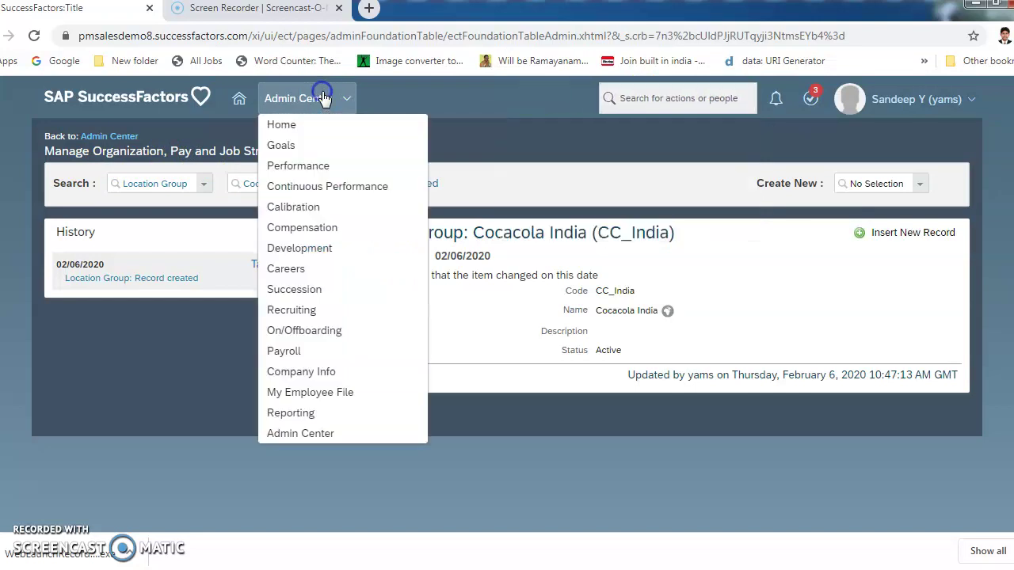
{"action": "left_click", "coordinate": [286, 136]}
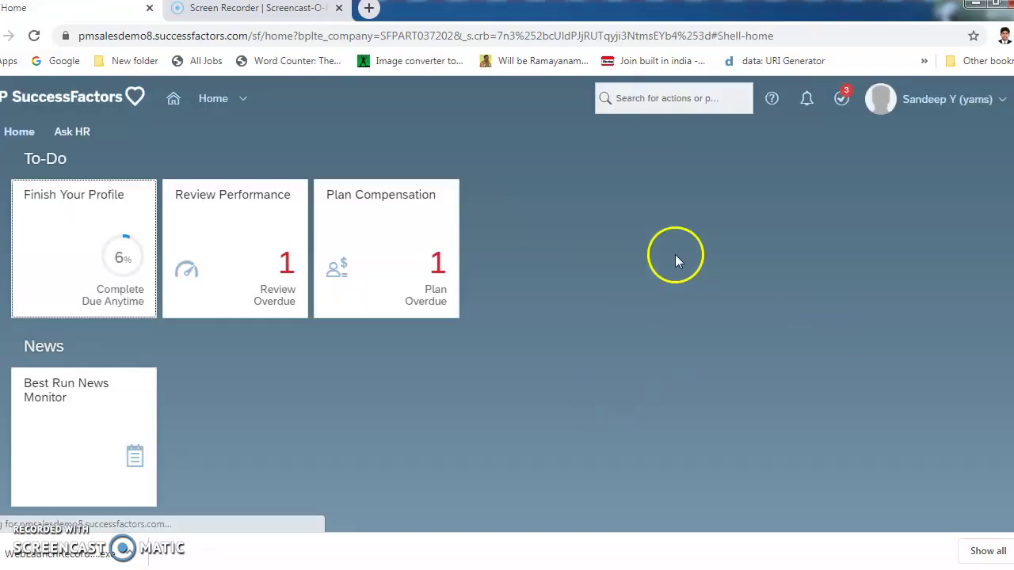
Search for employees by first name, look through the suggested people, and close the search.
{"action": "left_click", "coordinate": [670, 98]}
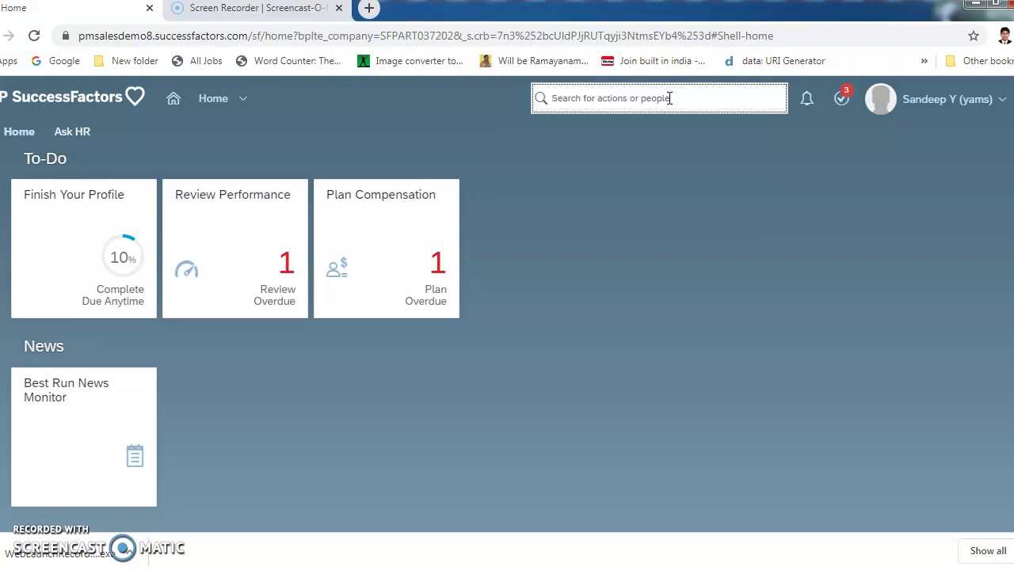
{"action": "type", "text": "i"}
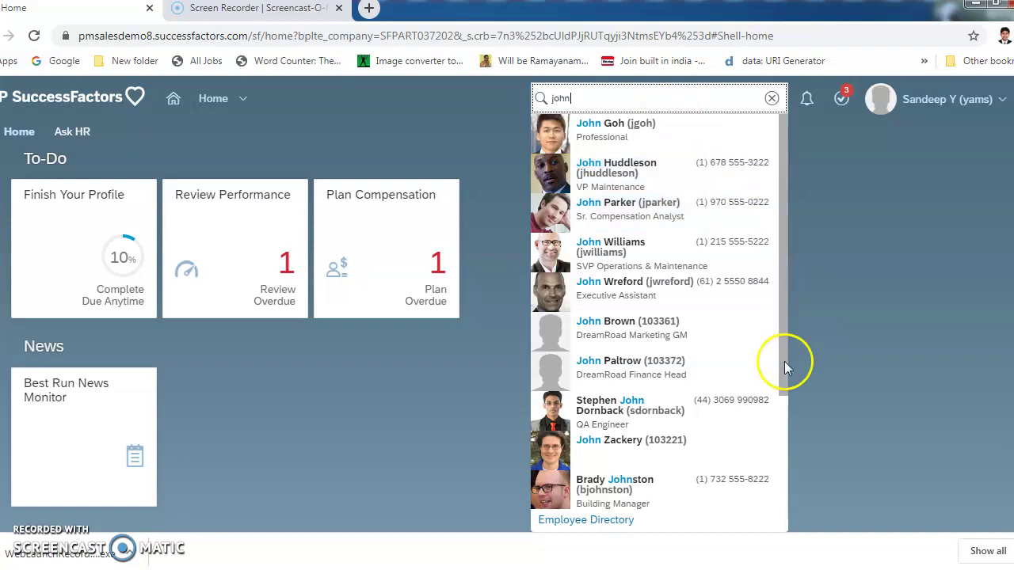
{"action": "scroll", "coordinate": [783, 440], "scroll_direction": "down", "scroll_amount": 2}
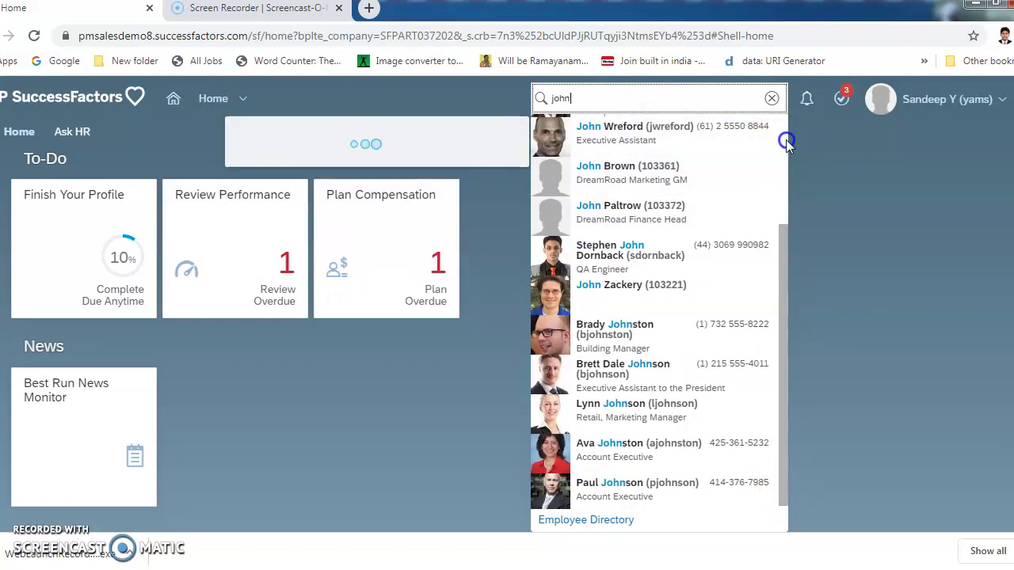
{"action": "scroll", "coordinate": [787, 143], "scroll_direction": "up", "scroll_amount": 2}
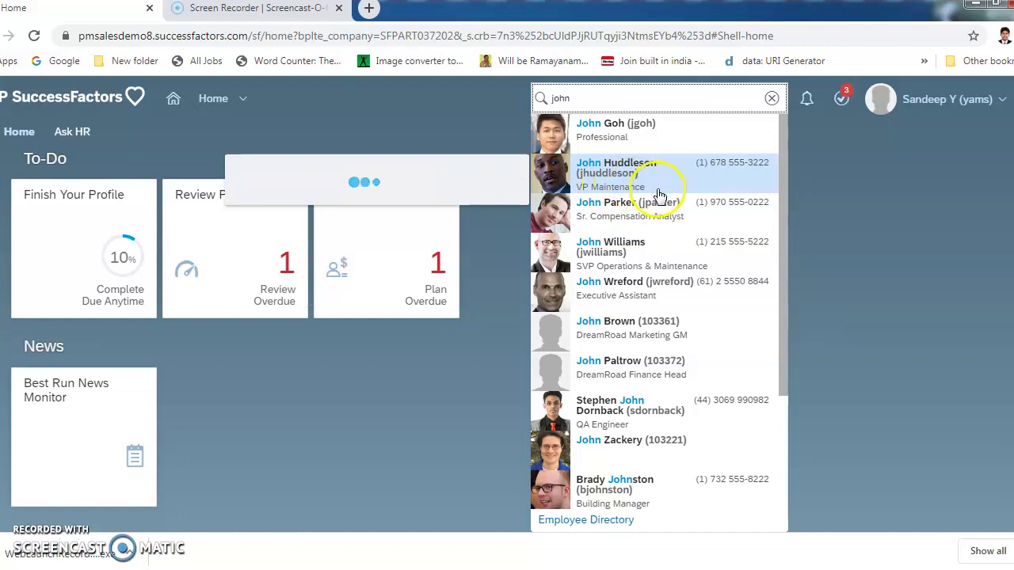
{"action": "left_click", "coordinate": [955, 239]}
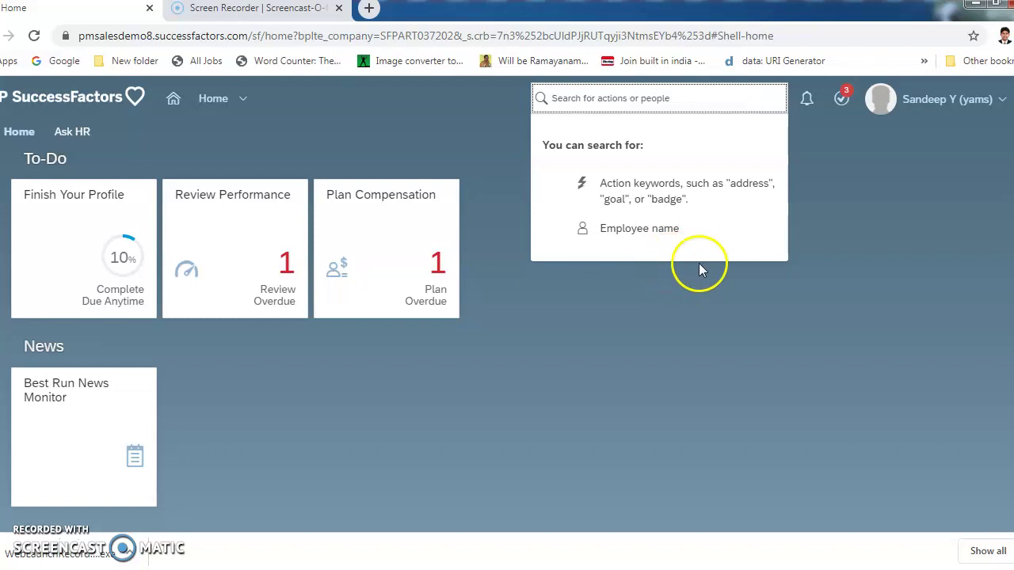
{"action": "left_click", "coordinate": [746, 293]}
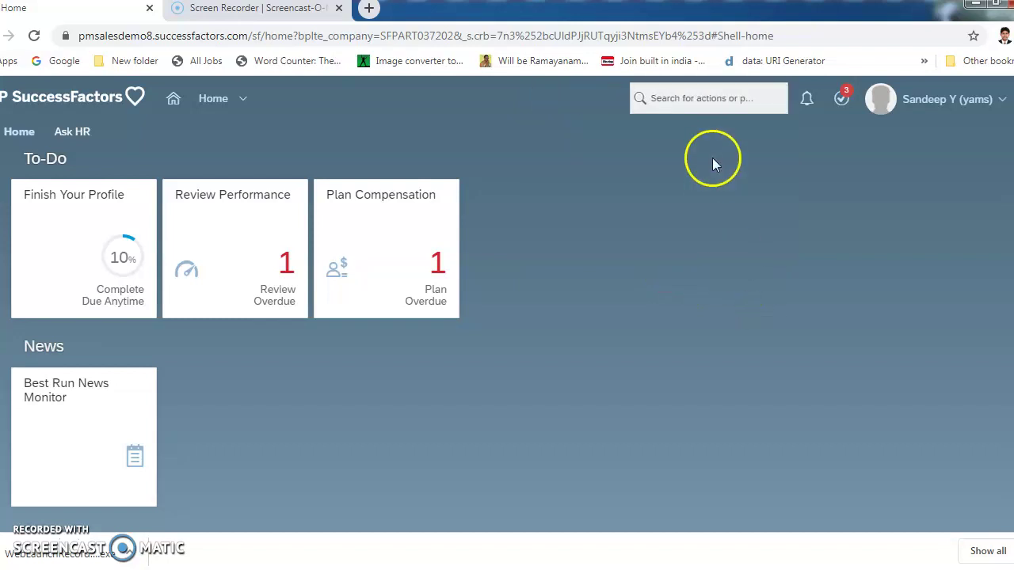
Check the notifications and view the pending items in the To-Do list, closing it when done.
{"action": "left_click", "coordinate": [806, 102]}
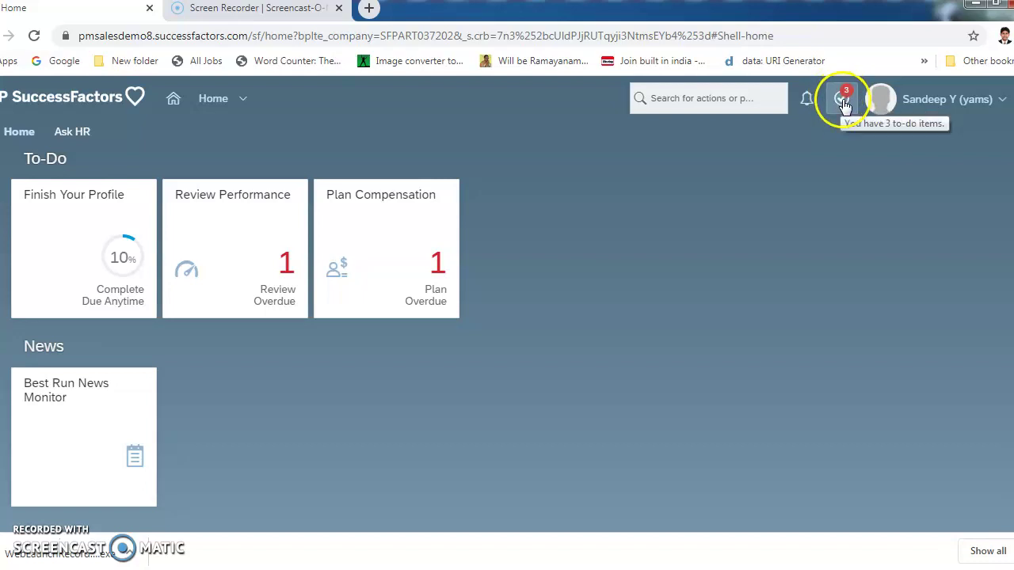
{"action": "left_click", "coordinate": [843, 101]}
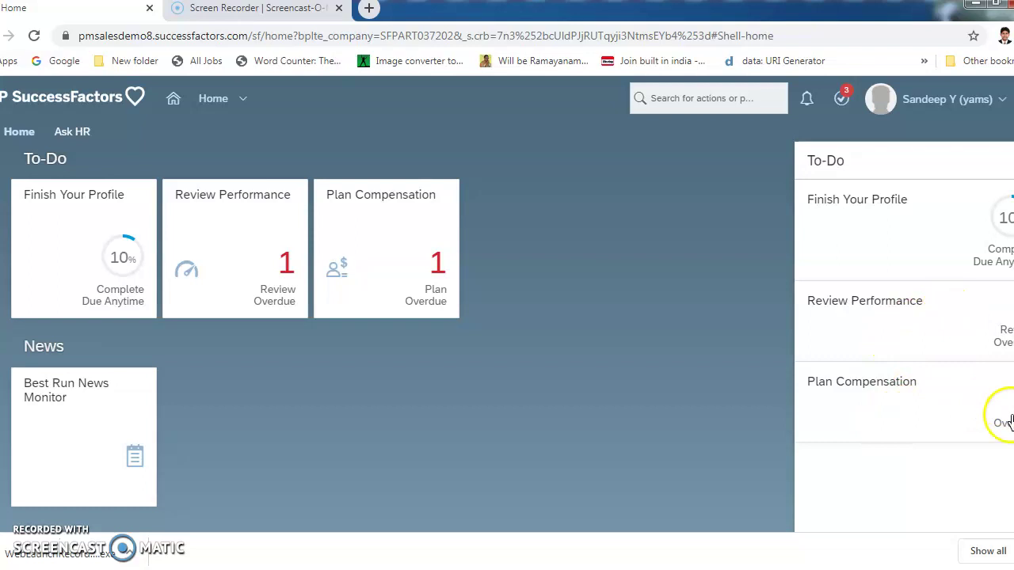
{"action": "left_click", "coordinate": [750, 301]}
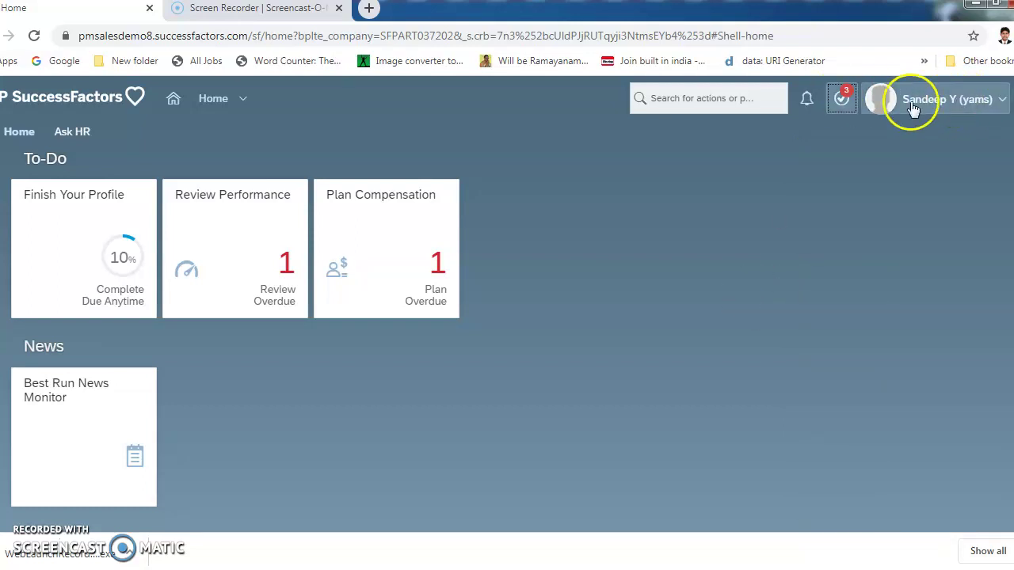
View the account options and the list of modules that both offer Admin Center.
{"action": "left_click", "coordinate": [1002, 101]}
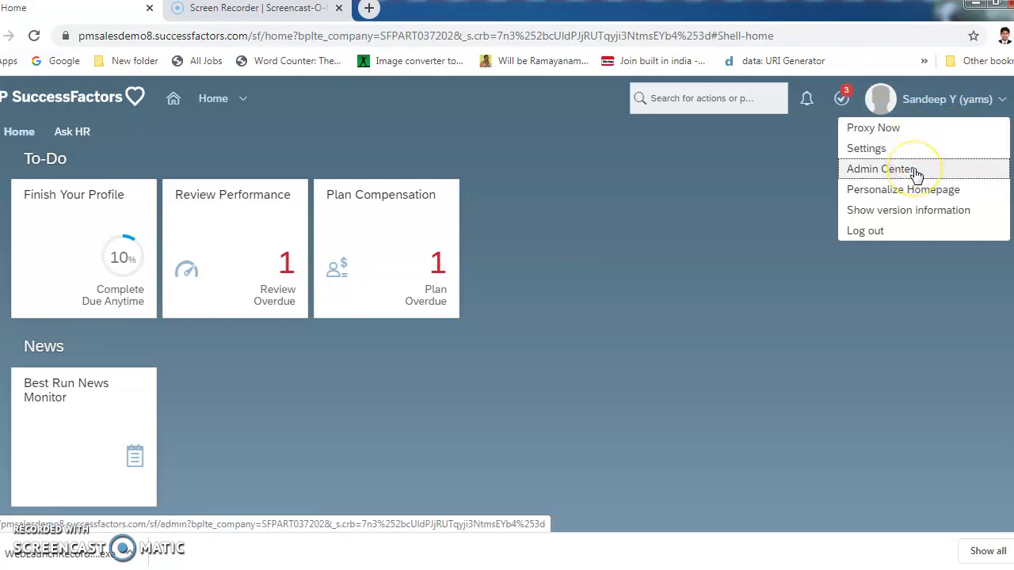
{"action": "left_click", "coordinate": [241, 99]}
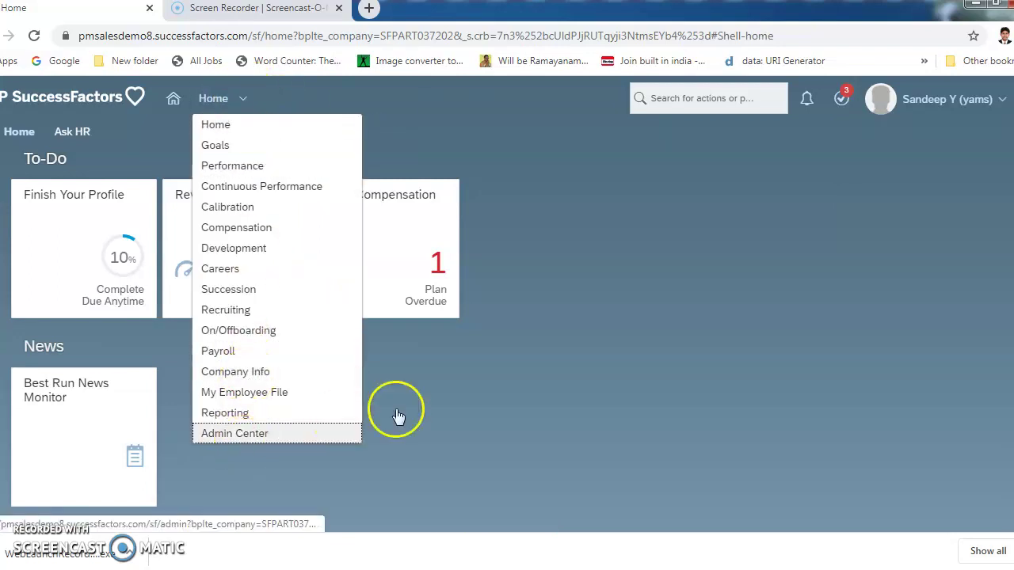
View the Proxy Now target user prompt and cancel it without entering a user name.
{"action": "left_click", "coordinate": [976, 99]}
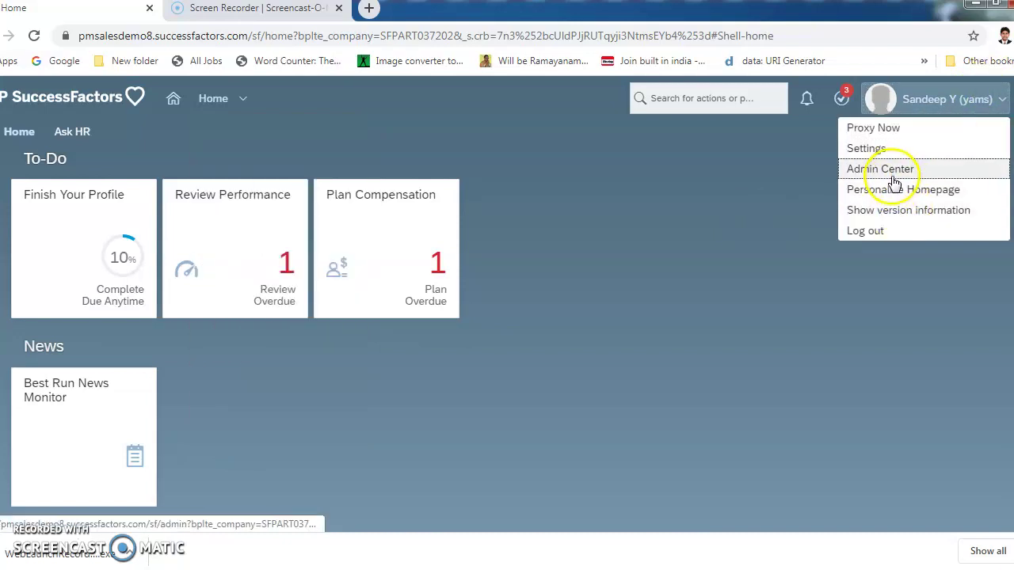
{"action": "left_click", "coordinate": [888, 133]}
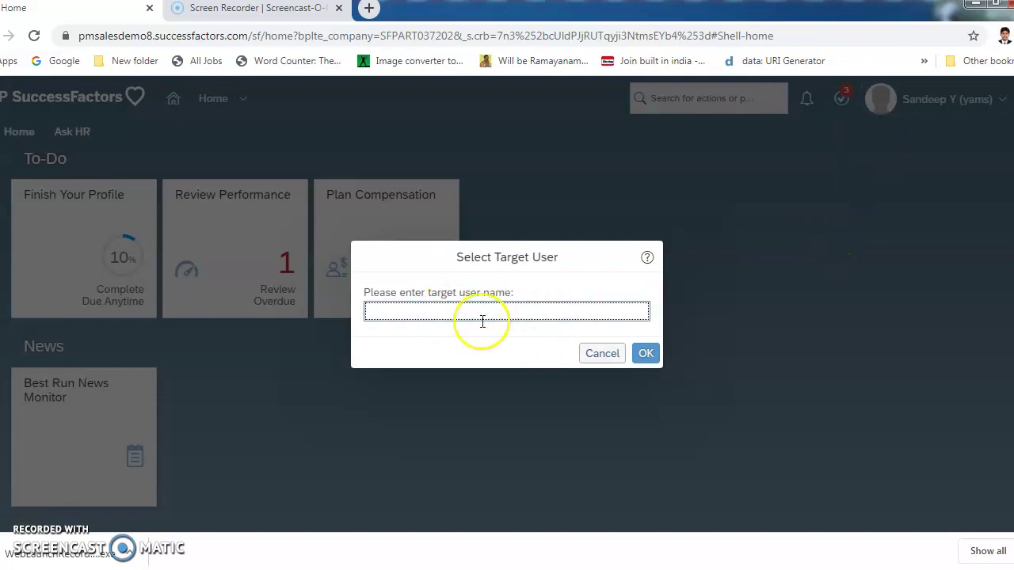
{"action": "left_click", "coordinate": [646, 354]}
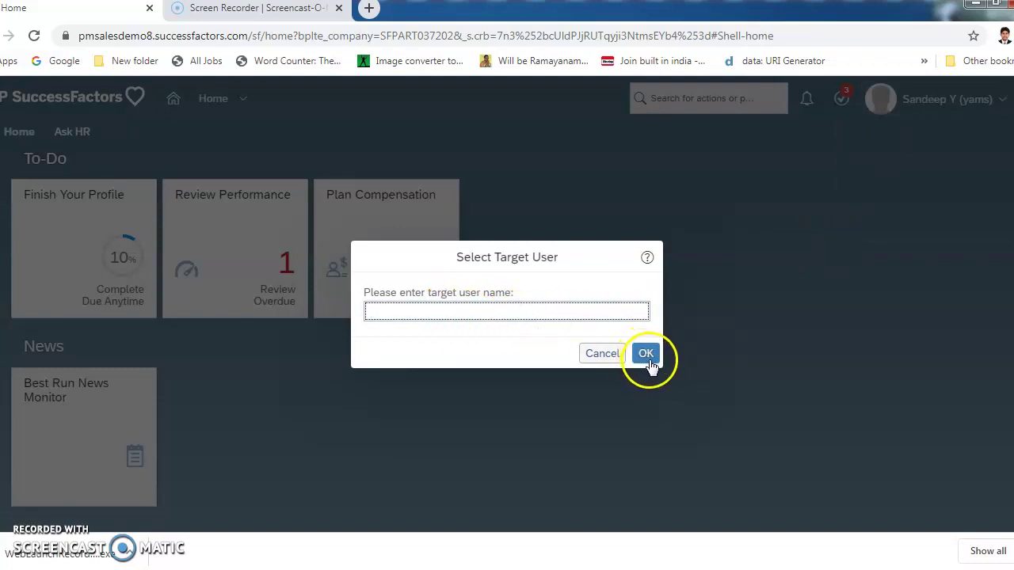
{"action": "left_click", "coordinate": [602, 354]}
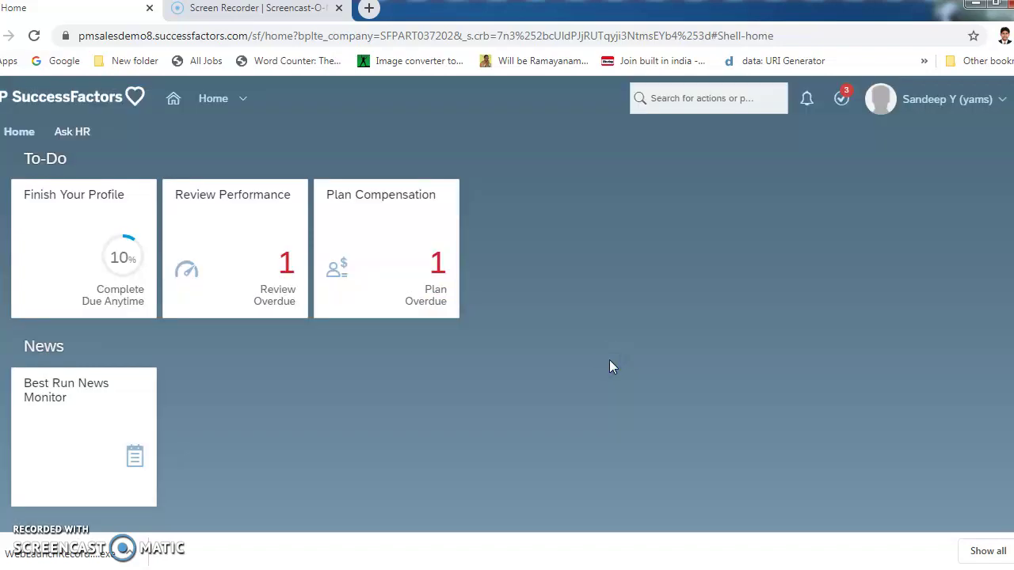
Open the account's personal Settings and review the Password page with its password rules.
{"action": "left_click", "coordinate": [1001, 103]}
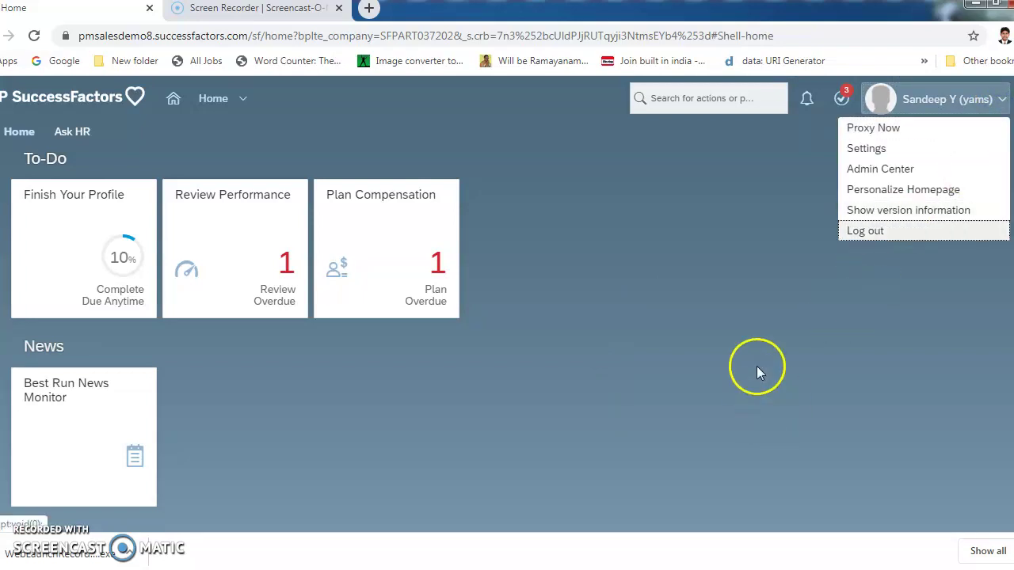
{"action": "left_click", "coordinate": [891, 152]}
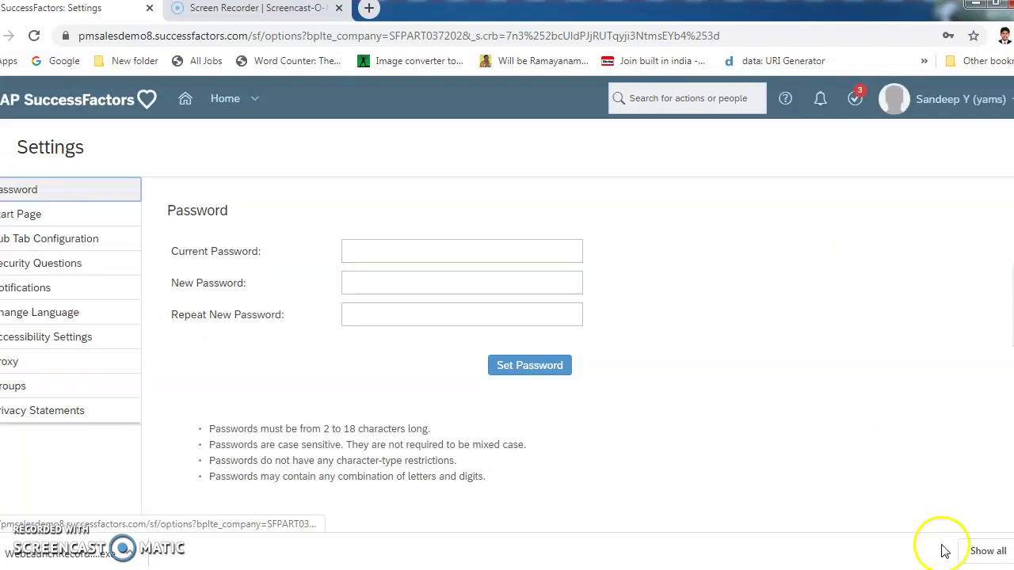
{"action": "scroll", "coordinate": [507, 317], "scroll_direction": "down", "scroll_amount": 3}
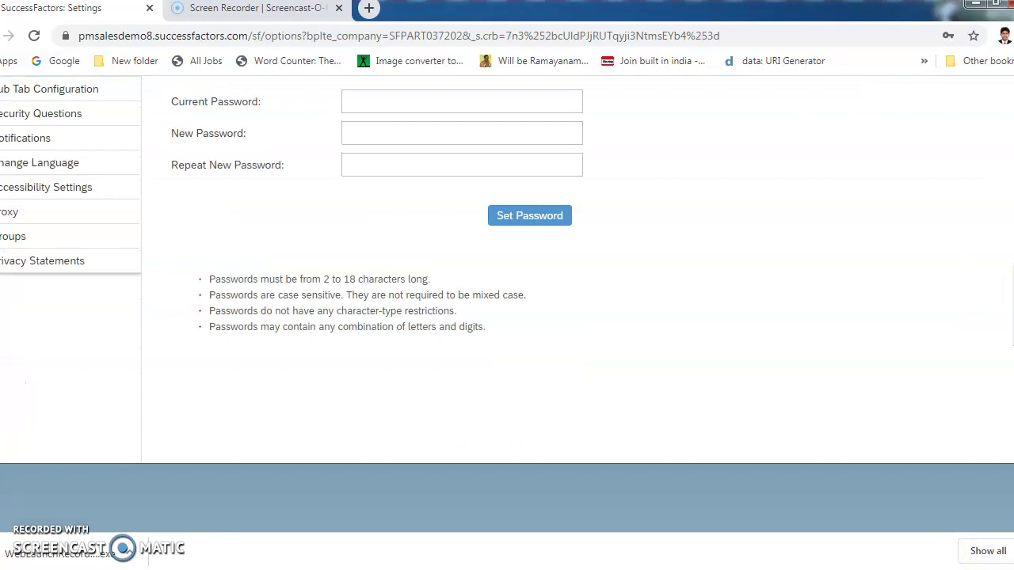
{"action": "scroll", "coordinate": [639, 152], "scroll_direction": "up", "scroll_amount": 3}
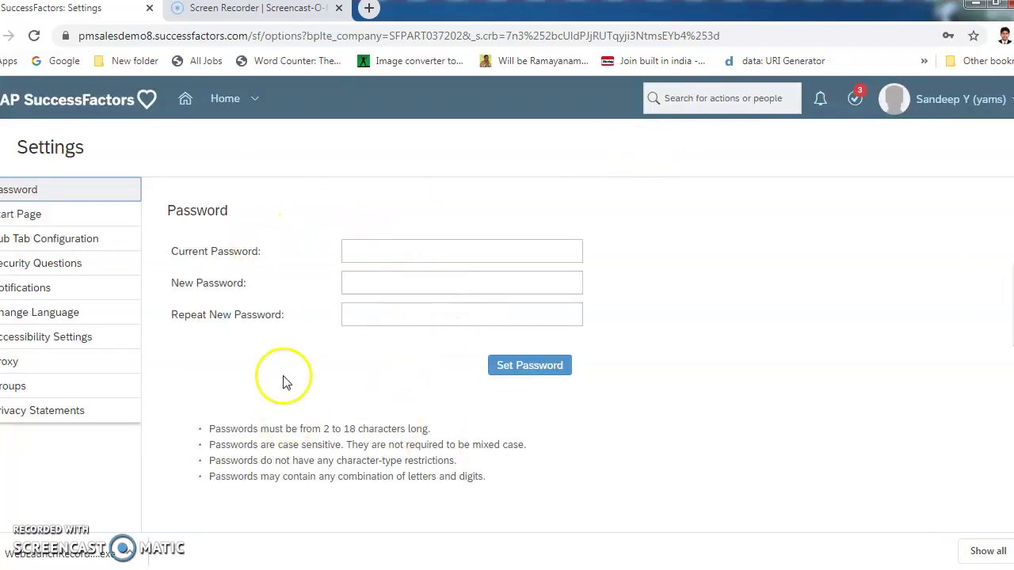
Open the Start Page settings and view the pages available as the login start page.
{"action": "left_click", "coordinate": [41, 219]}
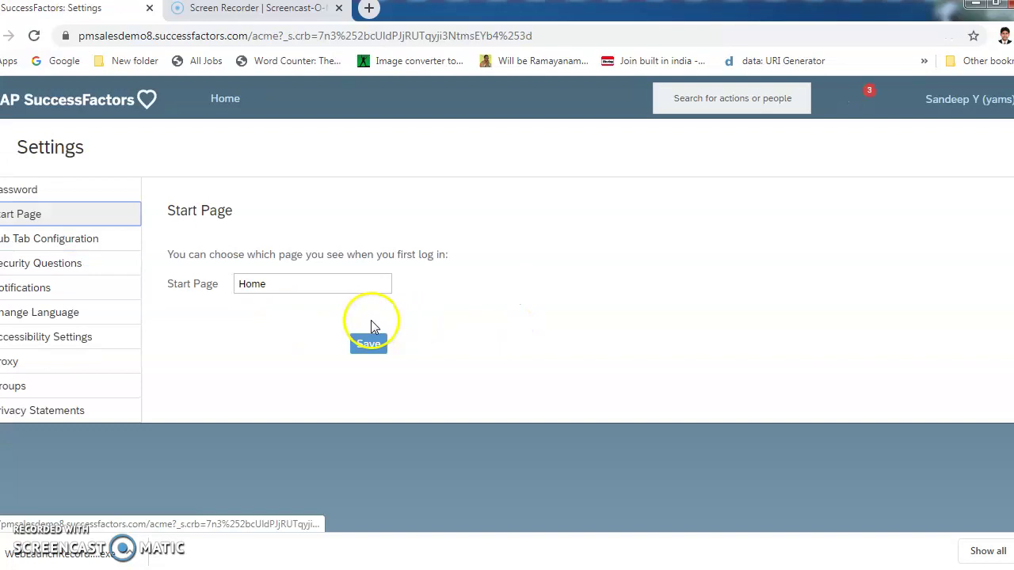
{"action": "left_click", "coordinate": [328, 283]}
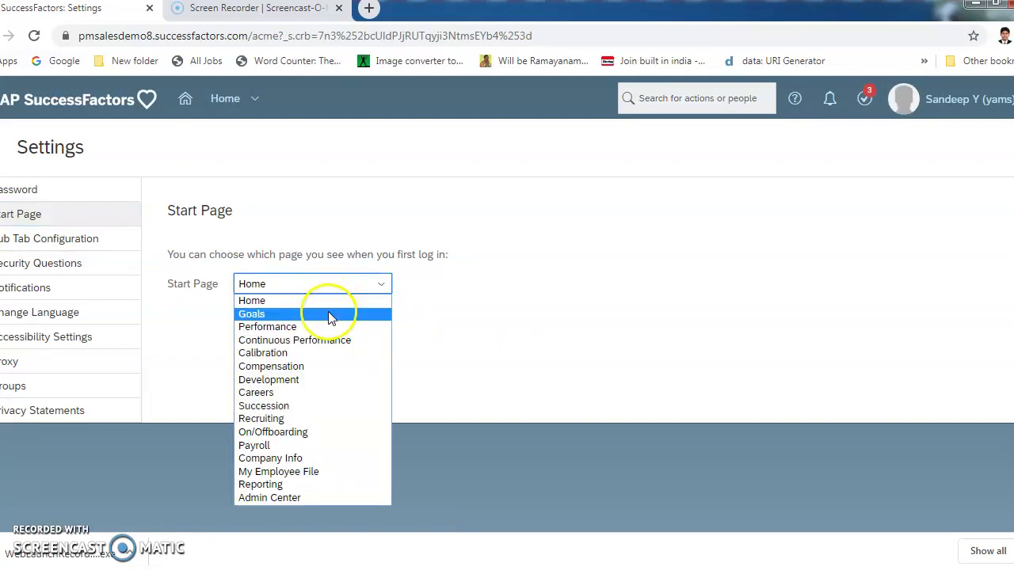
{"action": "left_click", "coordinate": [590, 342]}
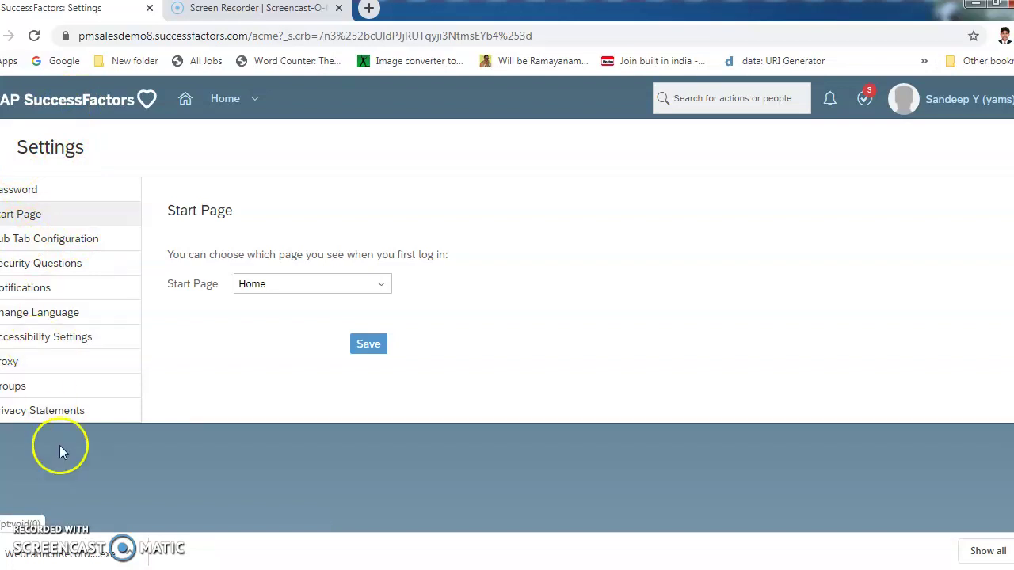
Review the version information in About SuccessFactors, close it, and view the account's Log out option.
{"action": "left_click", "coordinate": [1005, 109]}
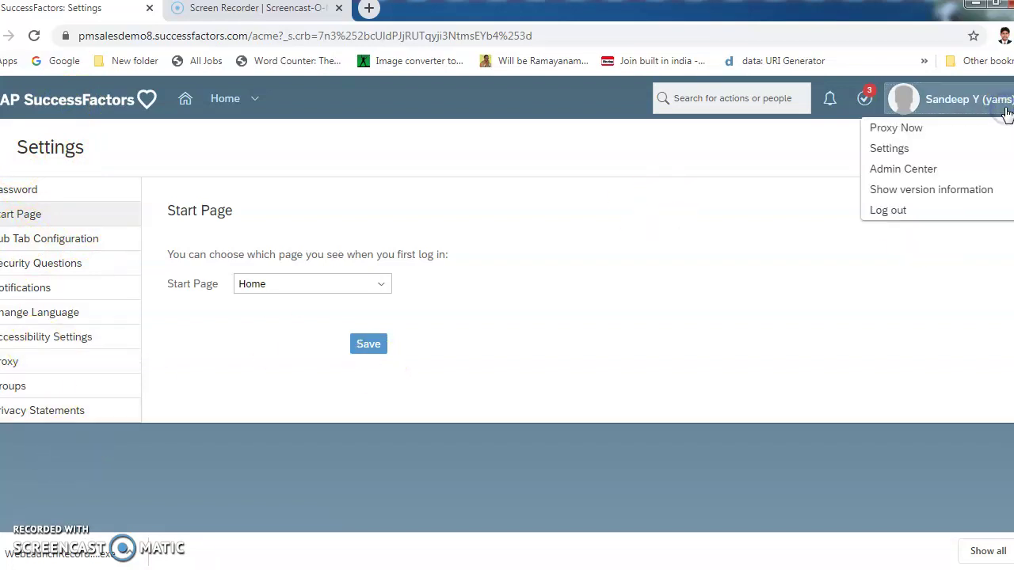
{"action": "left_click", "coordinate": [937, 190]}
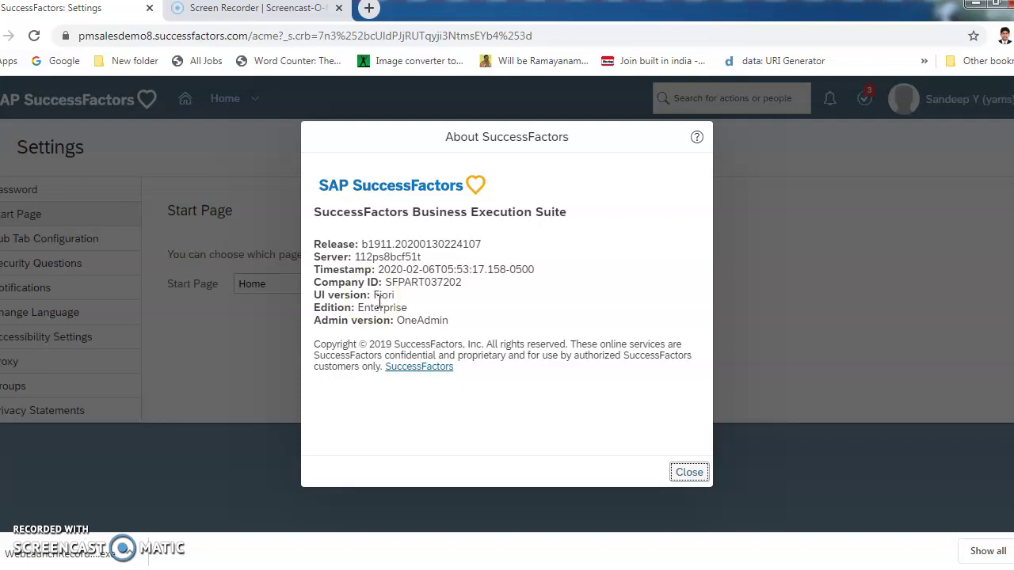
{"action": "left_click", "coordinate": [380, 301]}
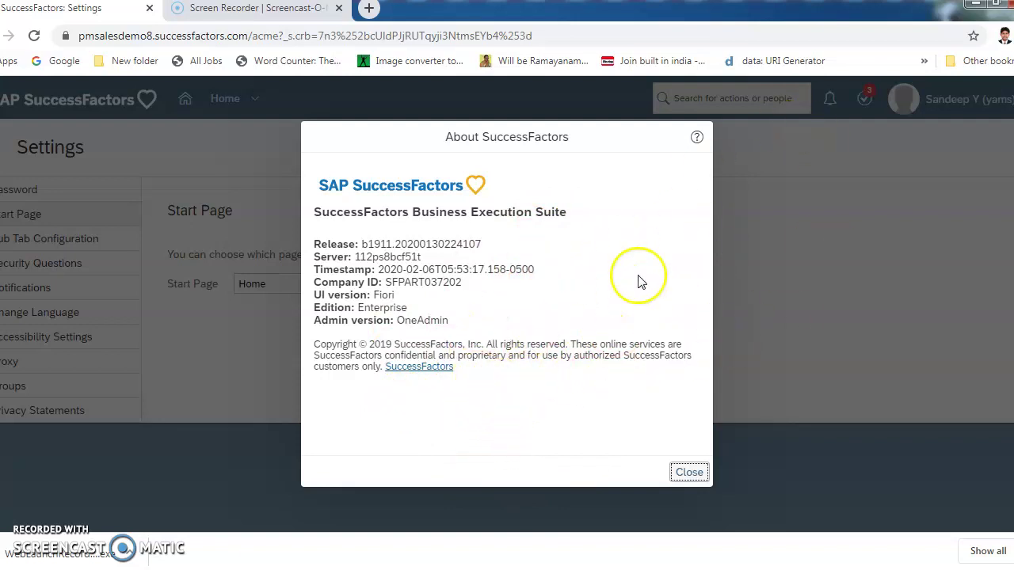
{"action": "left_click", "coordinate": [689, 475]}
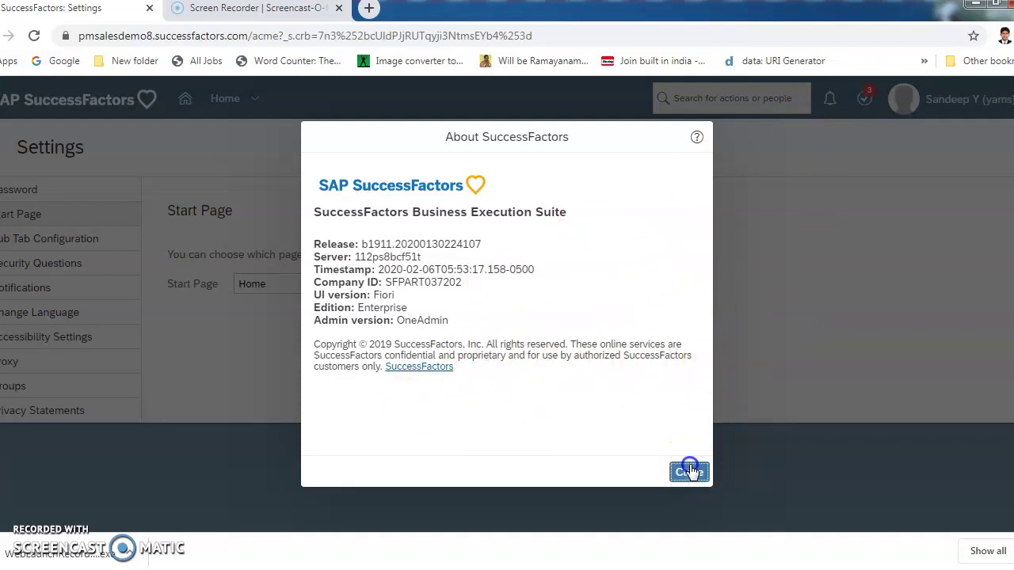
{"action": "left_click", "coordinate": [1003, 103]}
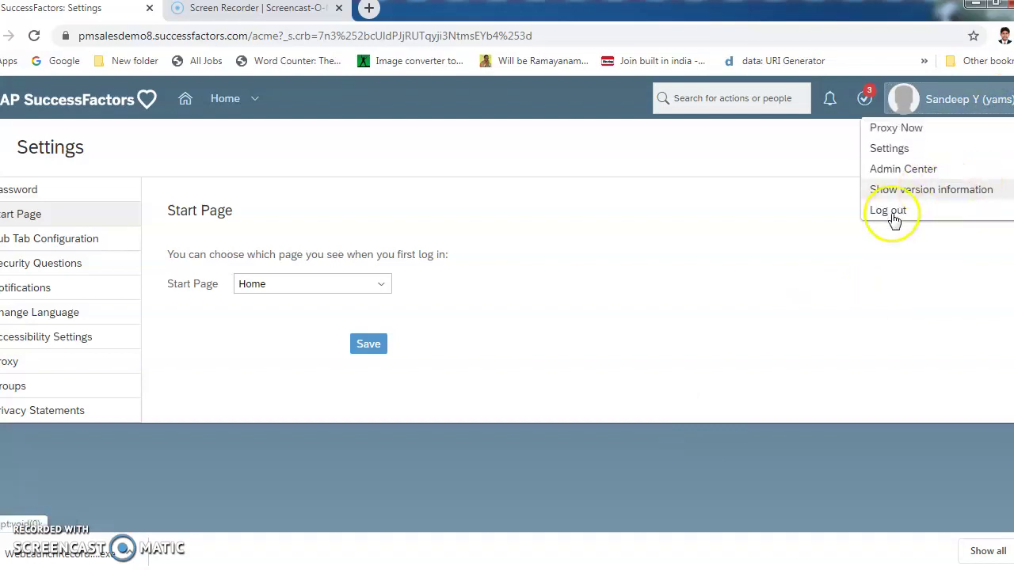
{"action": "left_click", "coordinate": [747, 293]}
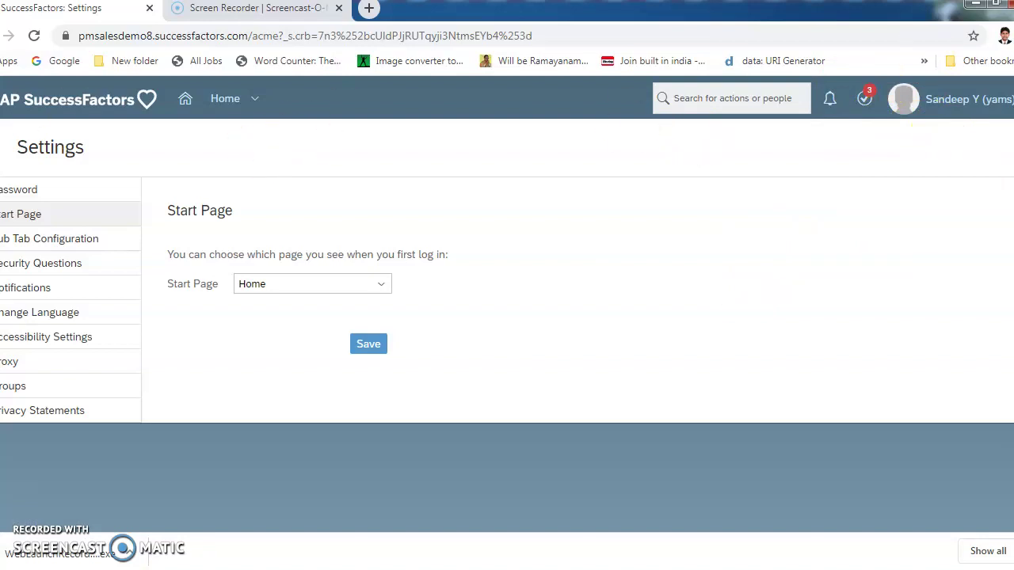
Return to the Home page from Settings and look over its To-Do, News and My Team tiles.
{"action": "left_click", "coordinate": [225, 111]}
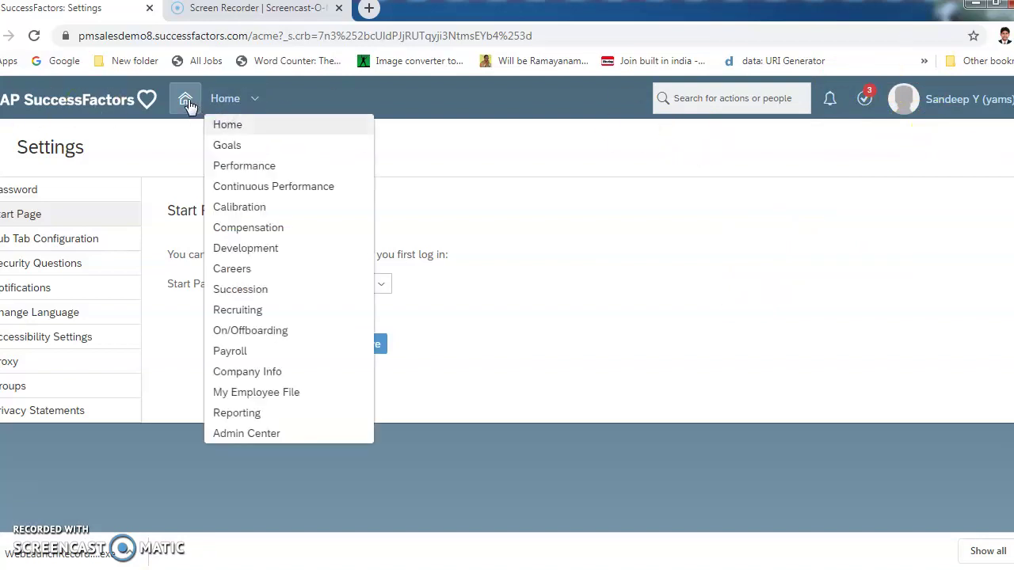
{"action": "left_click", "coordinate": [186, 103]}
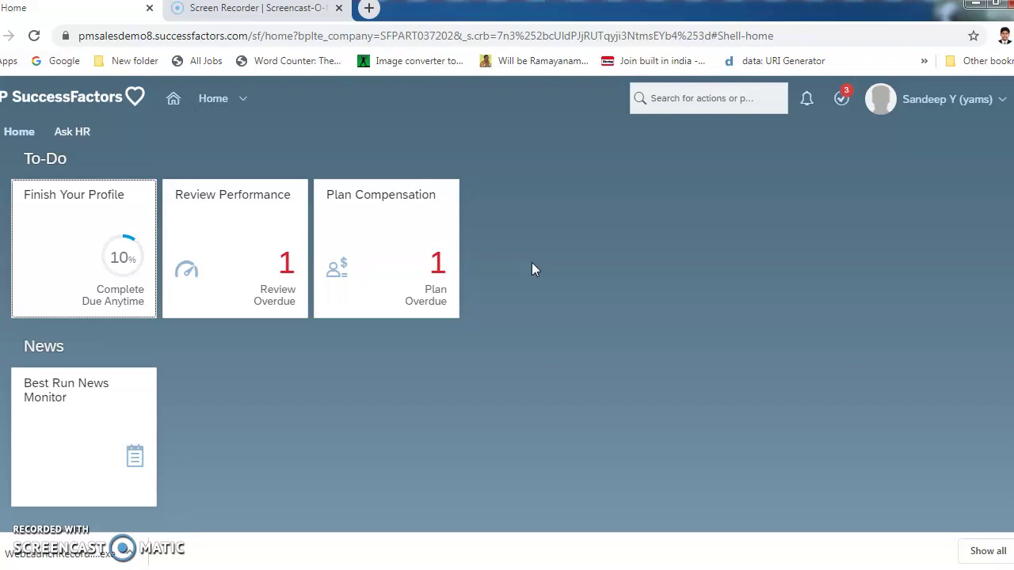
{"action": "scroll", "coordinate": [531, 262], "scroll_direction": "down", "scroll_amount": 5}
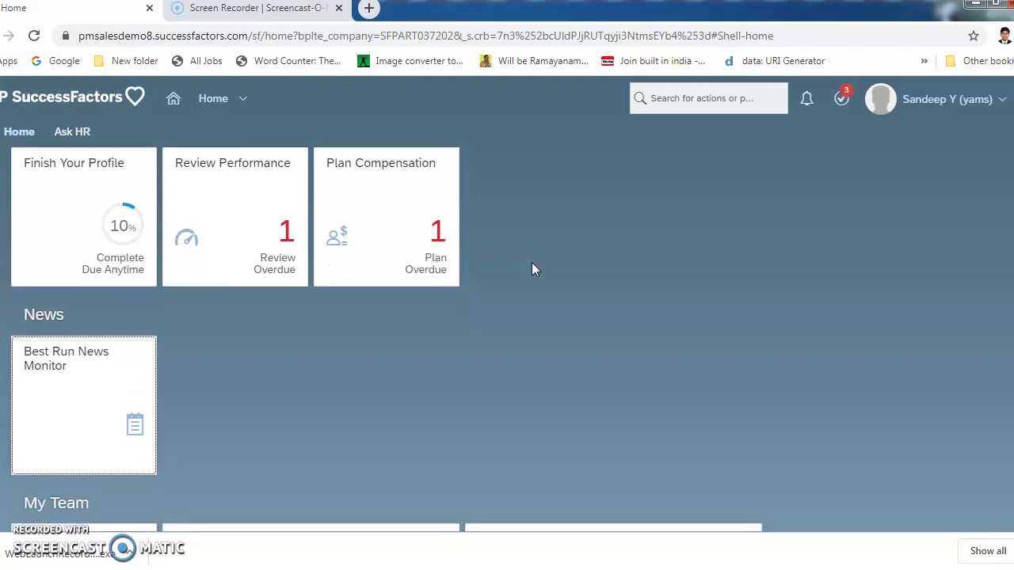
{"action": "scroll", "coordinate": [531, 264], "scroll_direction": "up", "scroll_amount": 5}
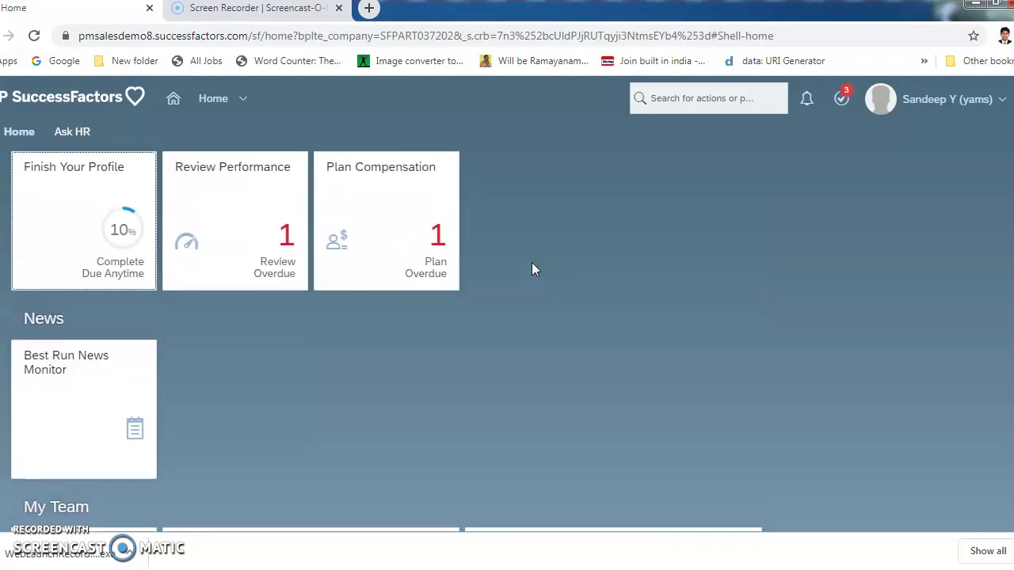
Look over the My Info and My Specialty tiles on the Home page and review the modules available for navigation from Home.
{"action": "scroll", "coordinate": [532, 264], "scroll_direction": "down", "scroll_amount": 8}
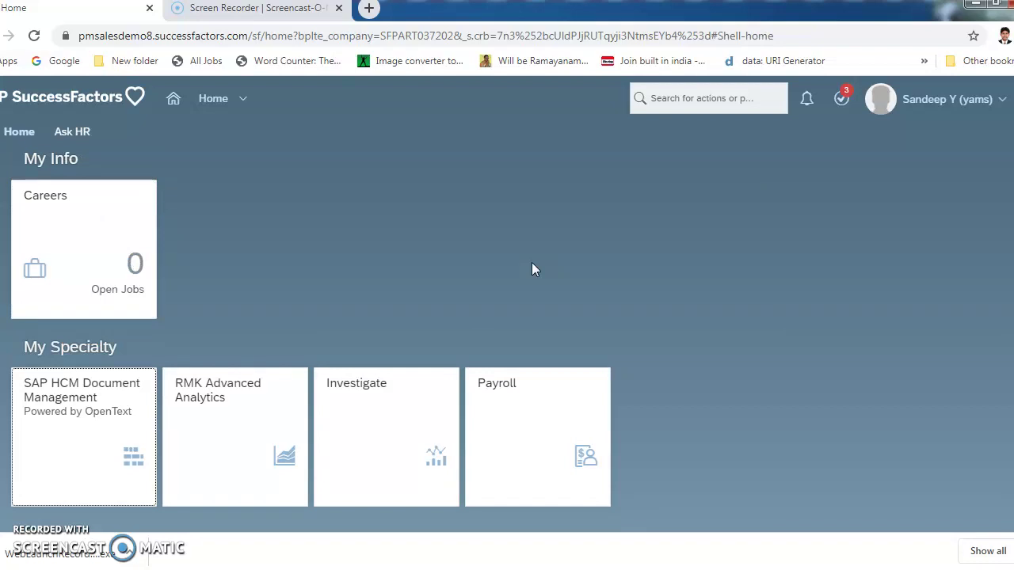
{"action": "scroll", "coordinate": [532, 265], "scroll_direction": "up", "scroll_amount": 10}
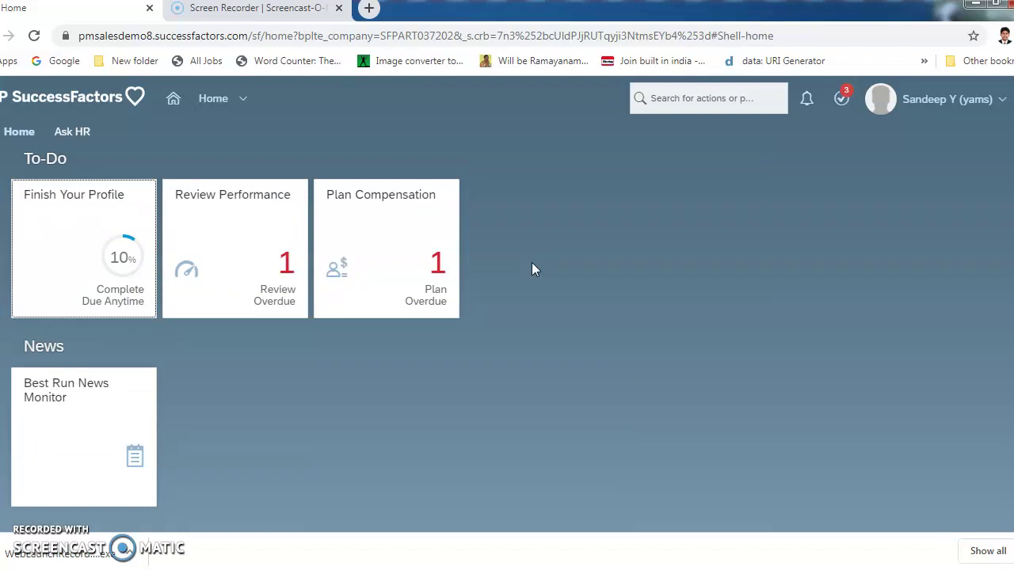
{"action": "left_click", "coordinate": [215, 99]}
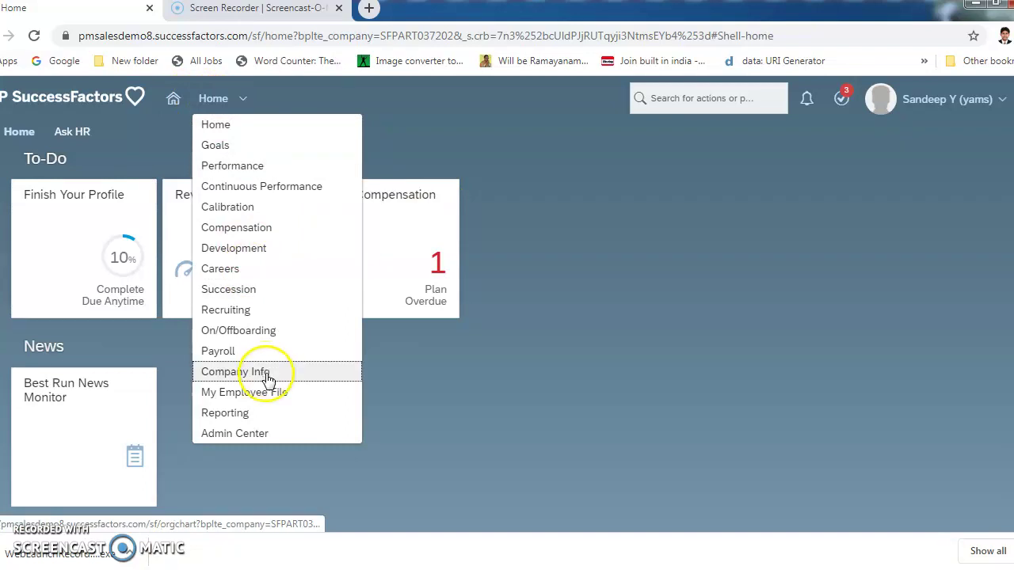
{"action": "left_click", "coordinate": [250, 444]}
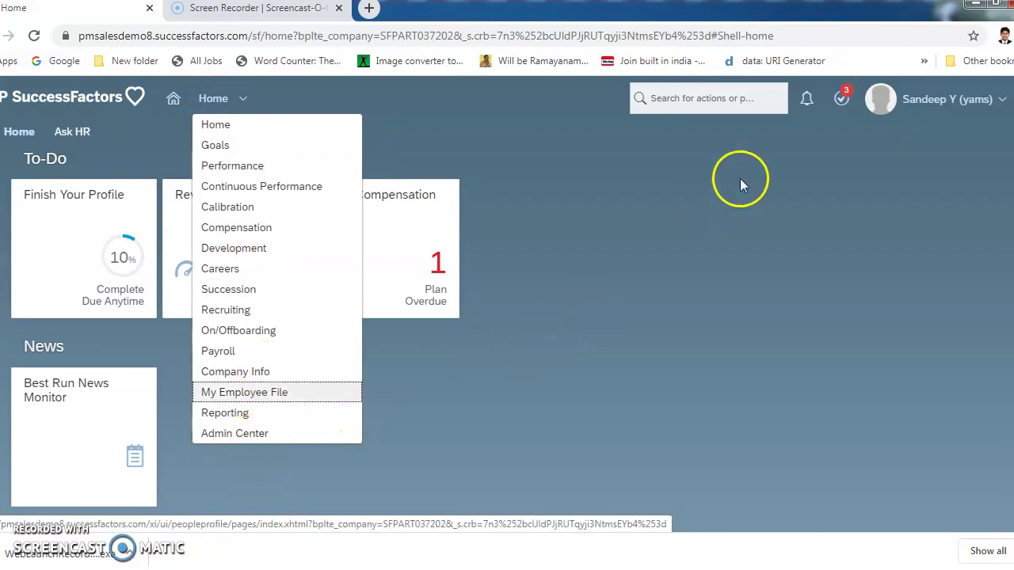
{"action": "left_click", "coordinate": [12, 130]}
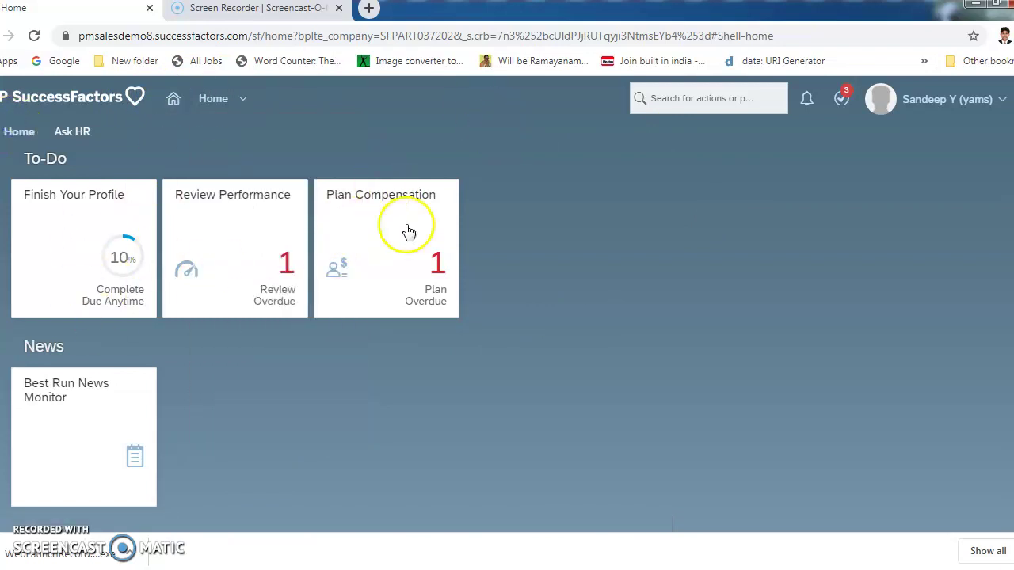
{"action": "left_click", "coordinate": [225, 310]}
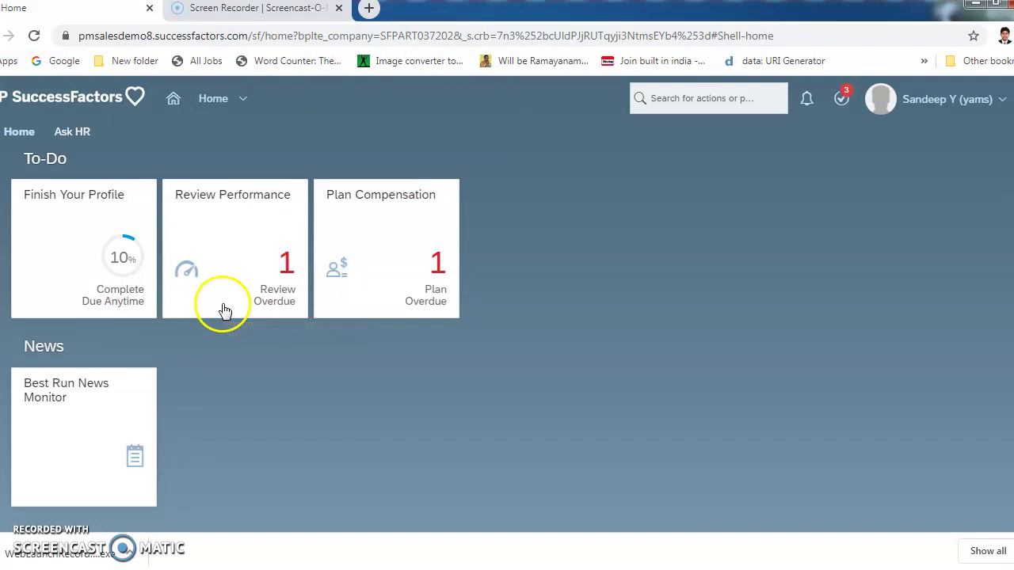